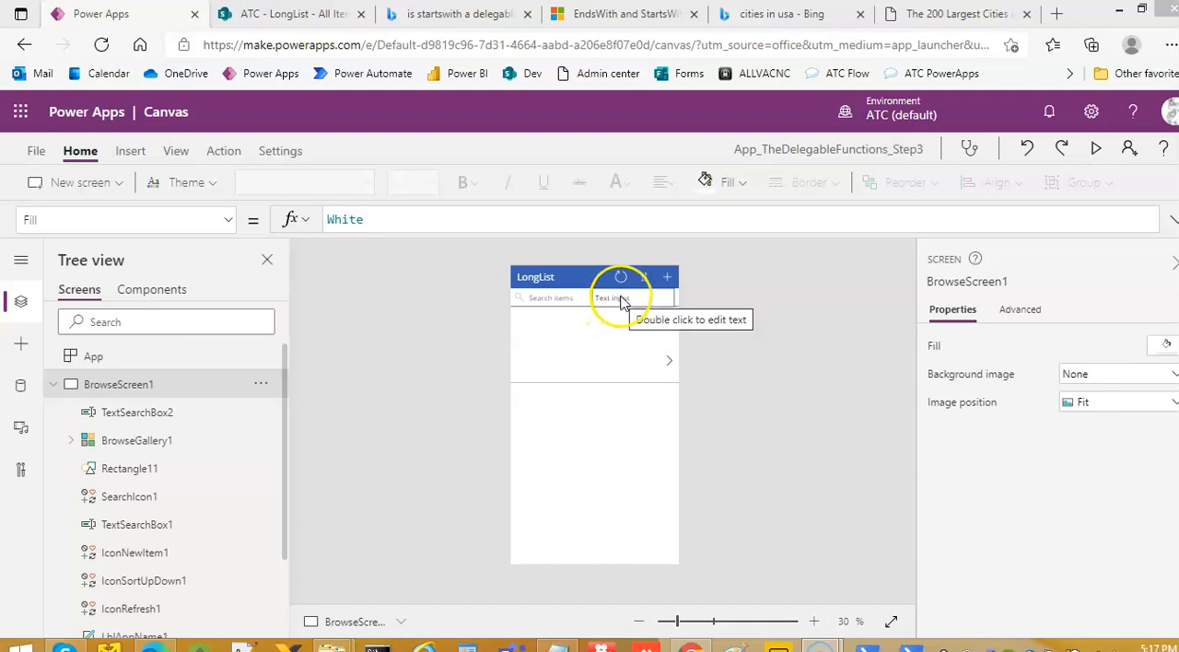
Delete the second search text input, TextSearchBox2, from the browse screen
click(622, 300)
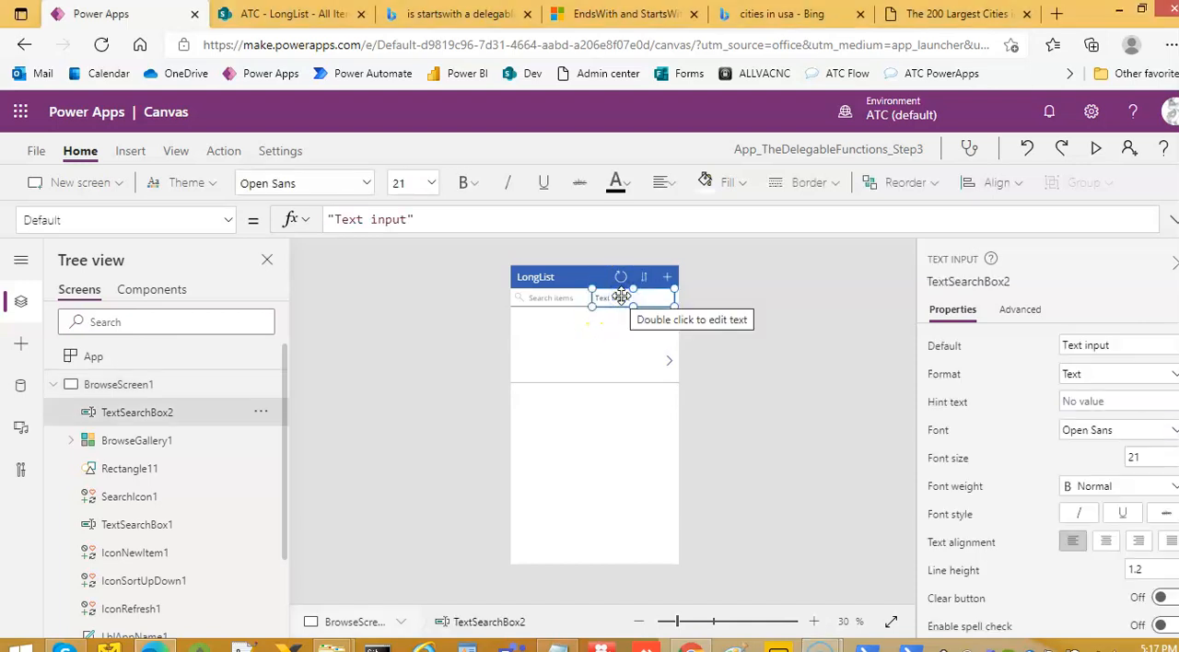
key(Delete)
Replace BrowseGallery1's Items formula with the Notepad line under "Original is", which filters LongList by StartsWith(FirstName,TextSearchBox1.Text) and sorts by "Title"
click(521, 340)
click(541, 356)
drag(466, 234, 463, 326)
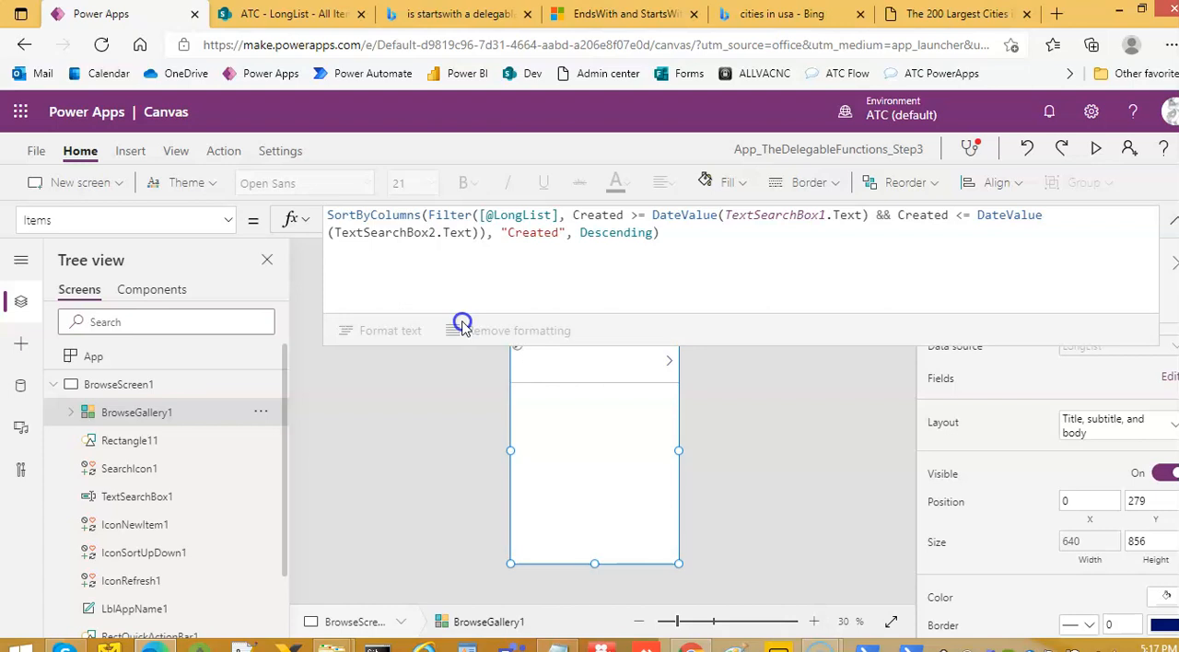
click(558, 647)
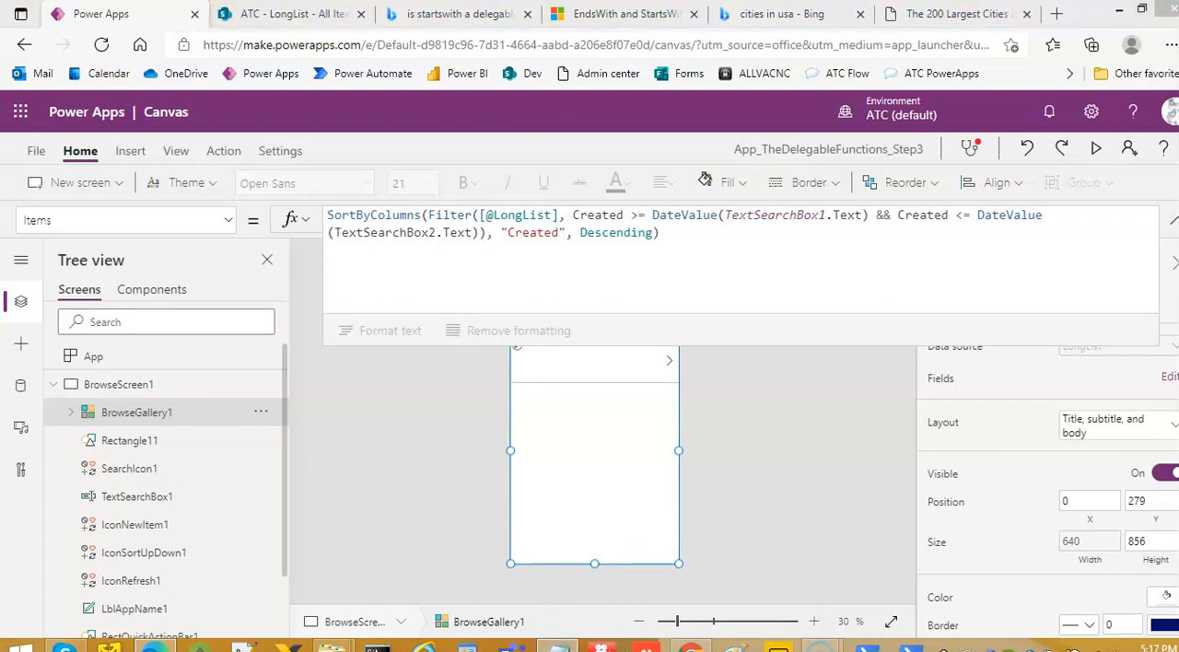
click(38, 111)
key(shift+Up)
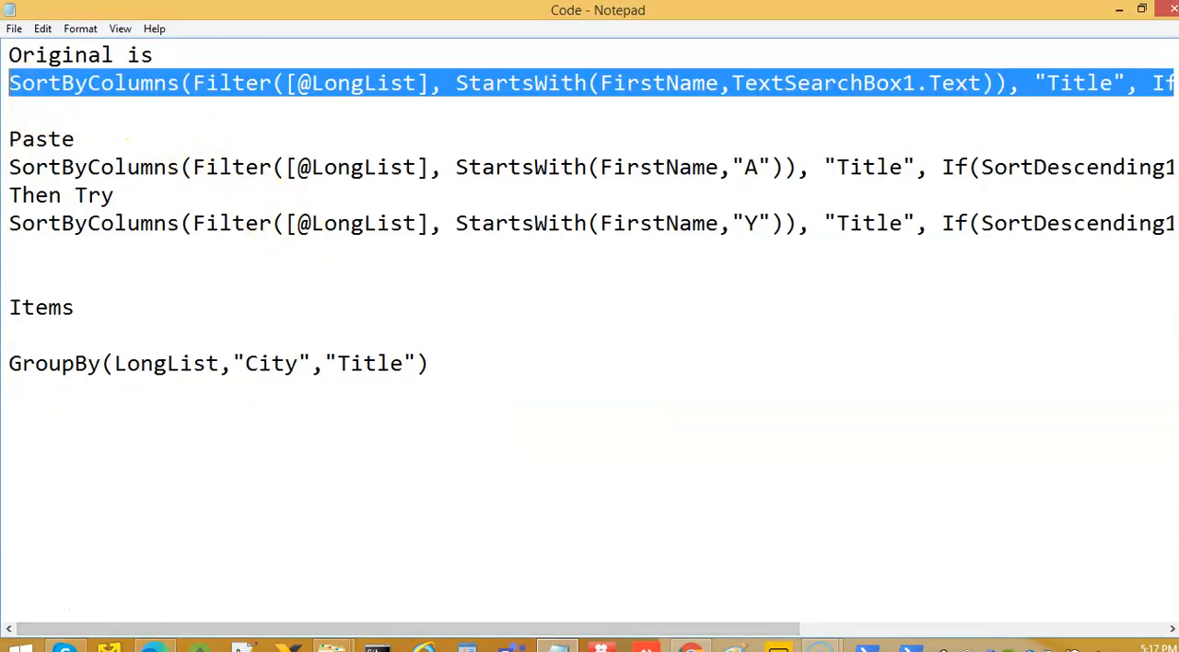
click(169, 648)
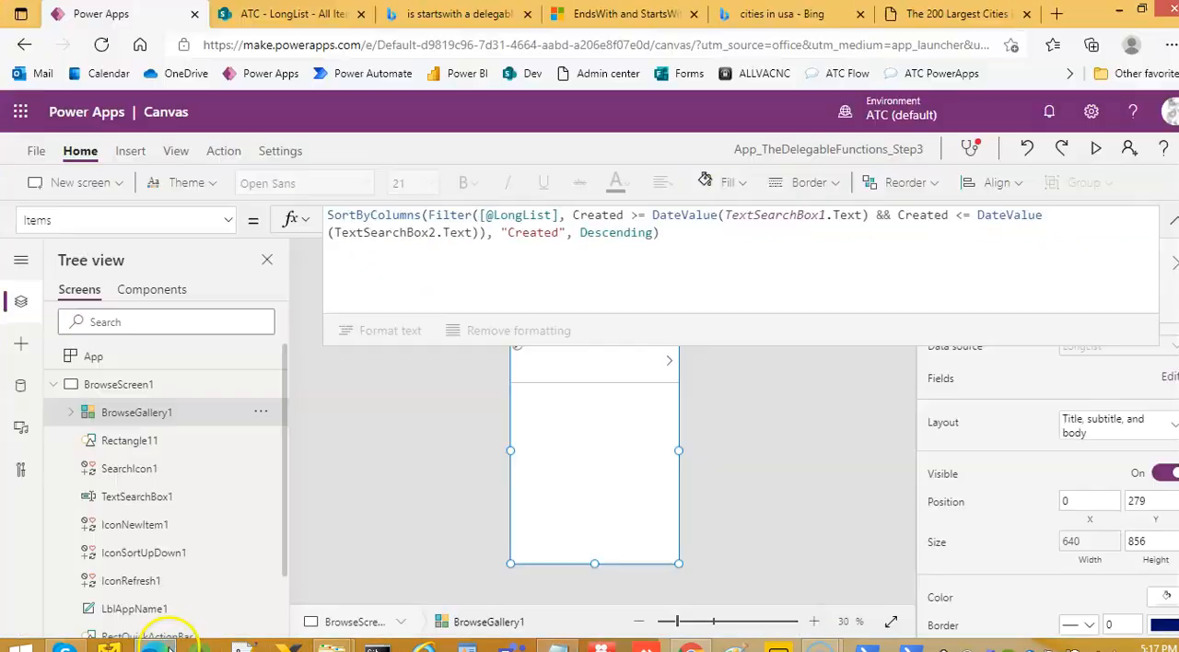
click(470, 231)
key(ctrl+a)
text(SortByColumns(Filter([@LongList], StartsWith(FirstName,TextSearchBox1.Text)), "Title", If(SortDescending1, Descending, Ascending)))
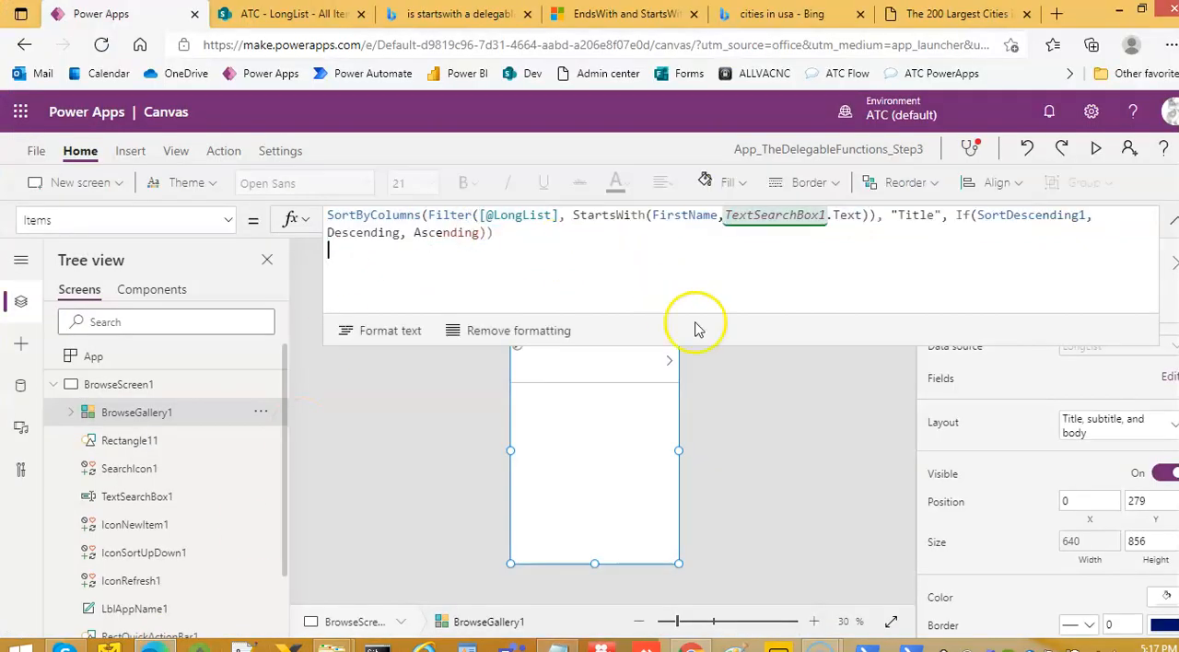
drag(834, 343, 780, 235)
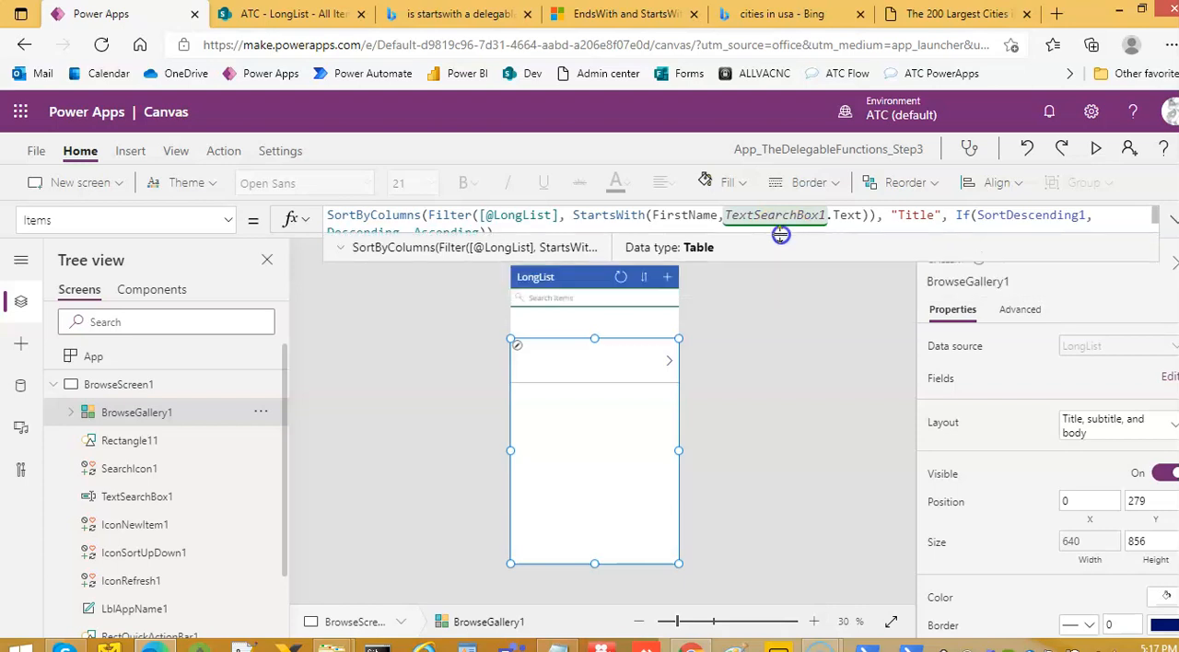
Preview the app's gallery, look at the LongList source in SharePoint, and return to the app editor
click(1095, 152)
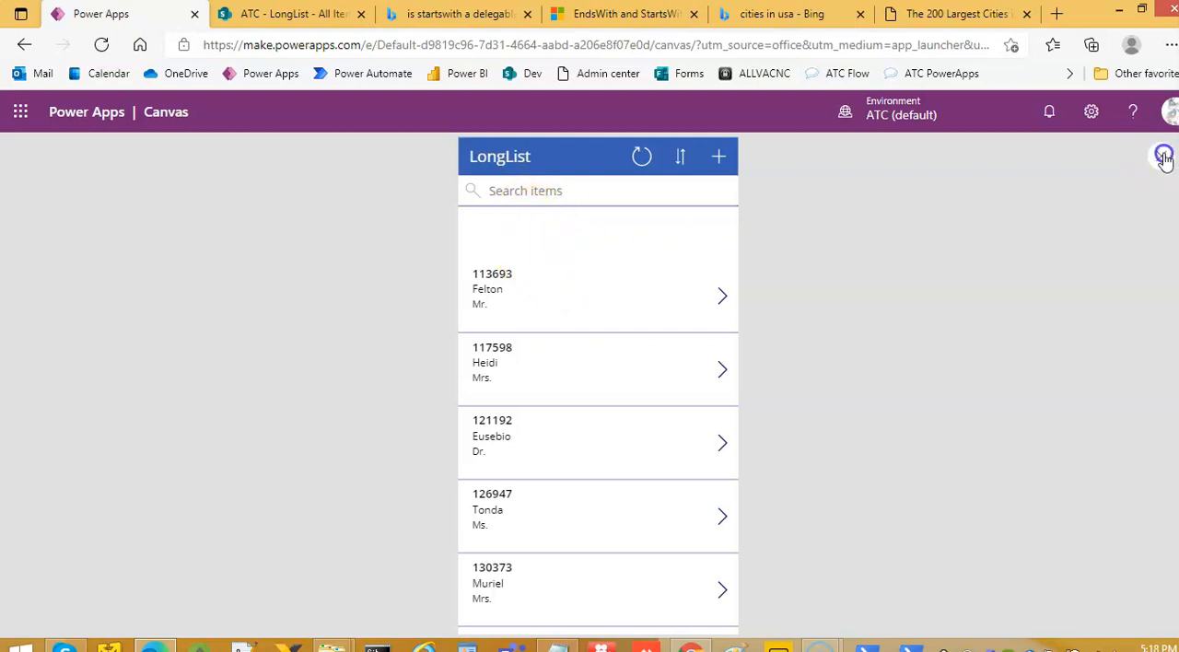
click(285, 13)
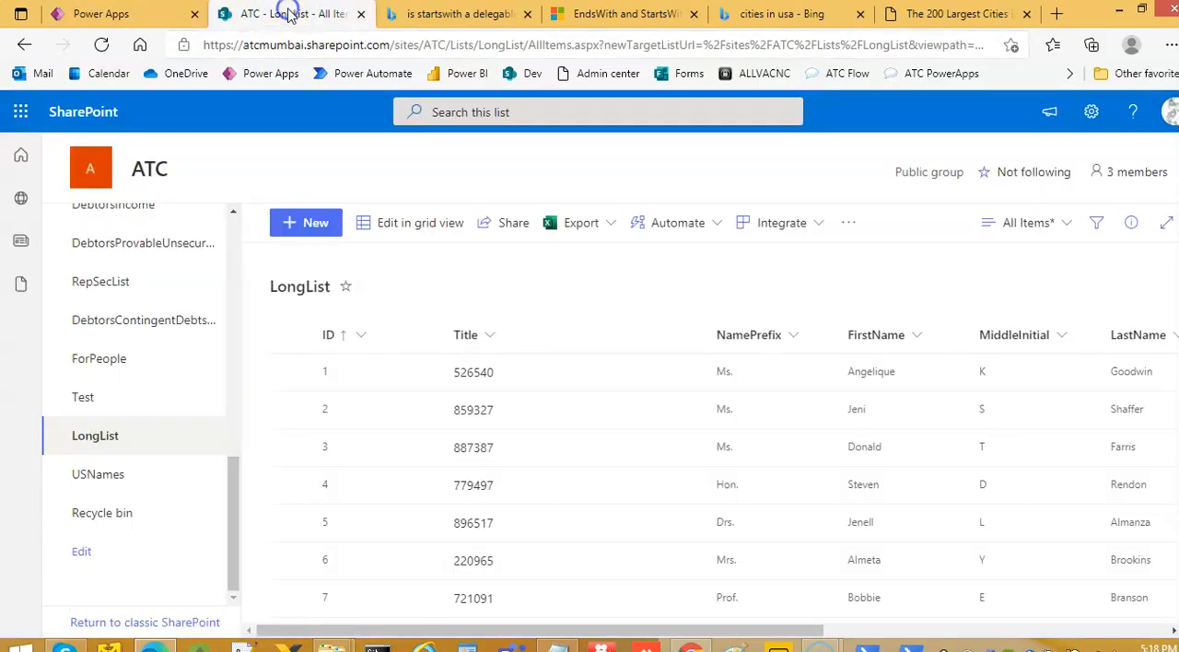
click(148, 13)
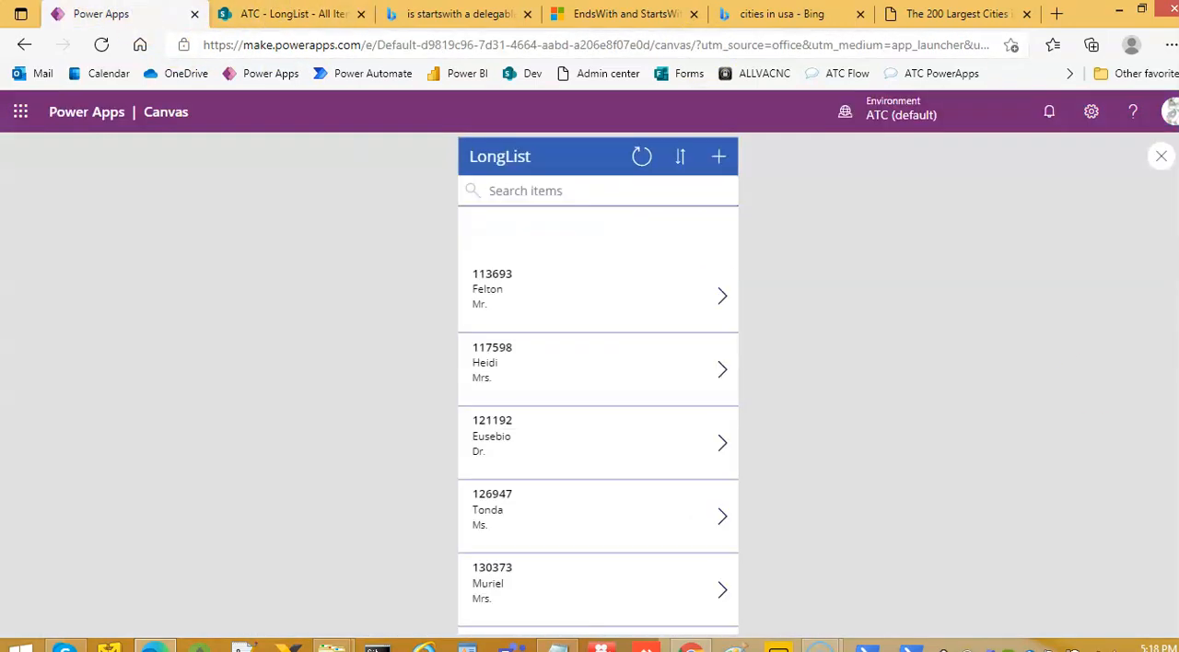
click(1159, 159)
click(739, 450)
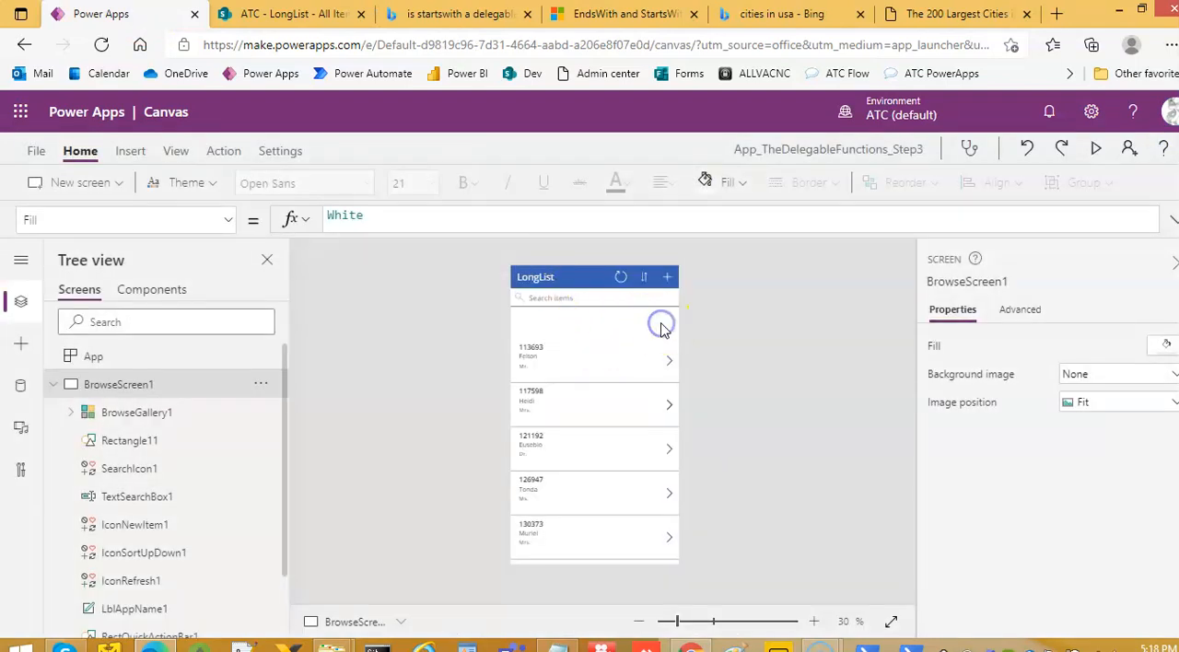
Replace BrowseGallery1's Items formula with the Notepad line under "Paste" that uses StartsWith(FirstName,"A")
click(664, 555)
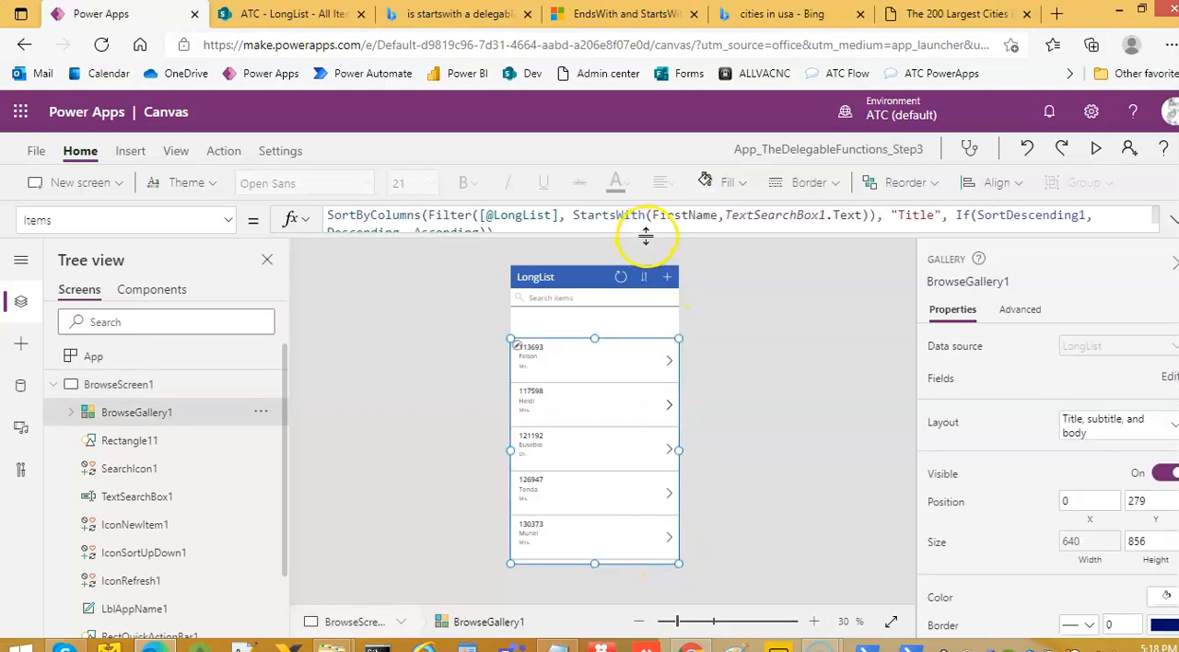
mouse_move(648, 238)
mouse_down()
mouse_move(634, 297)
mouse_move(633, 232)
mouse_up()
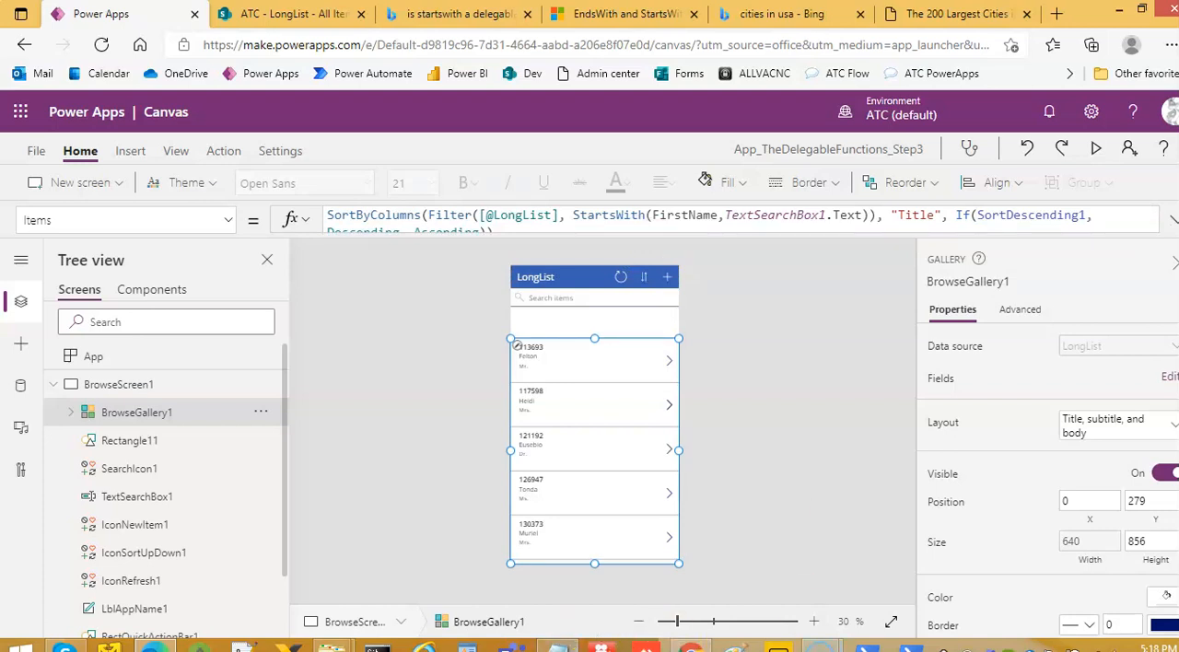
key(alt+Tab)
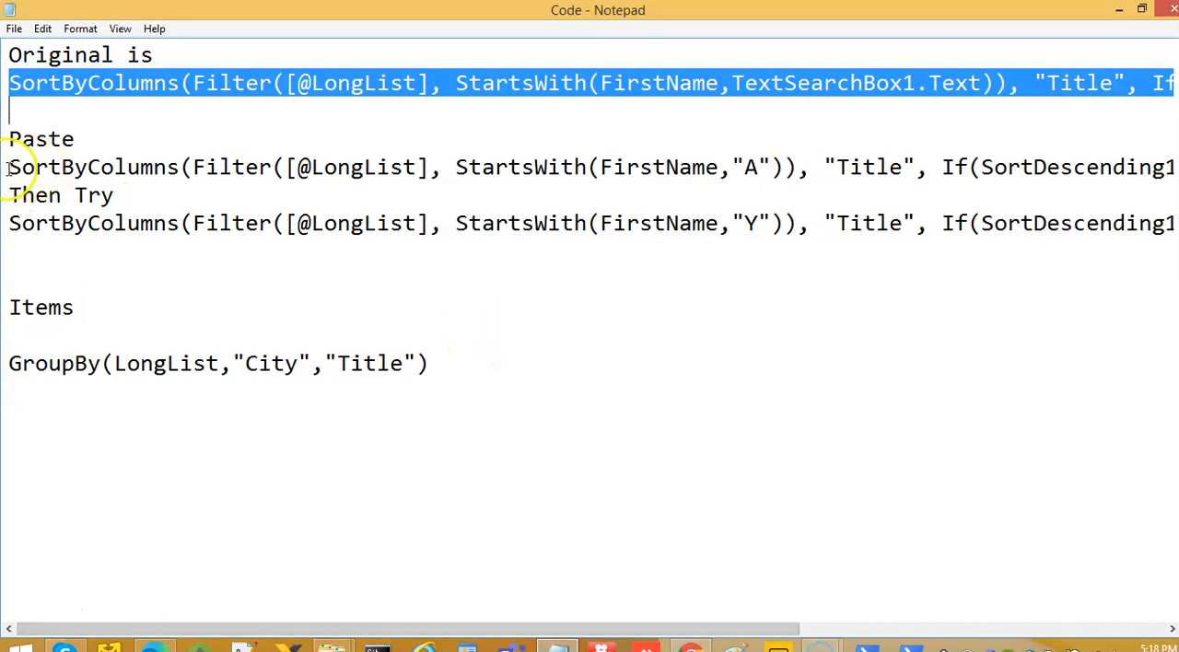
drag(7, 168, 9, 184)
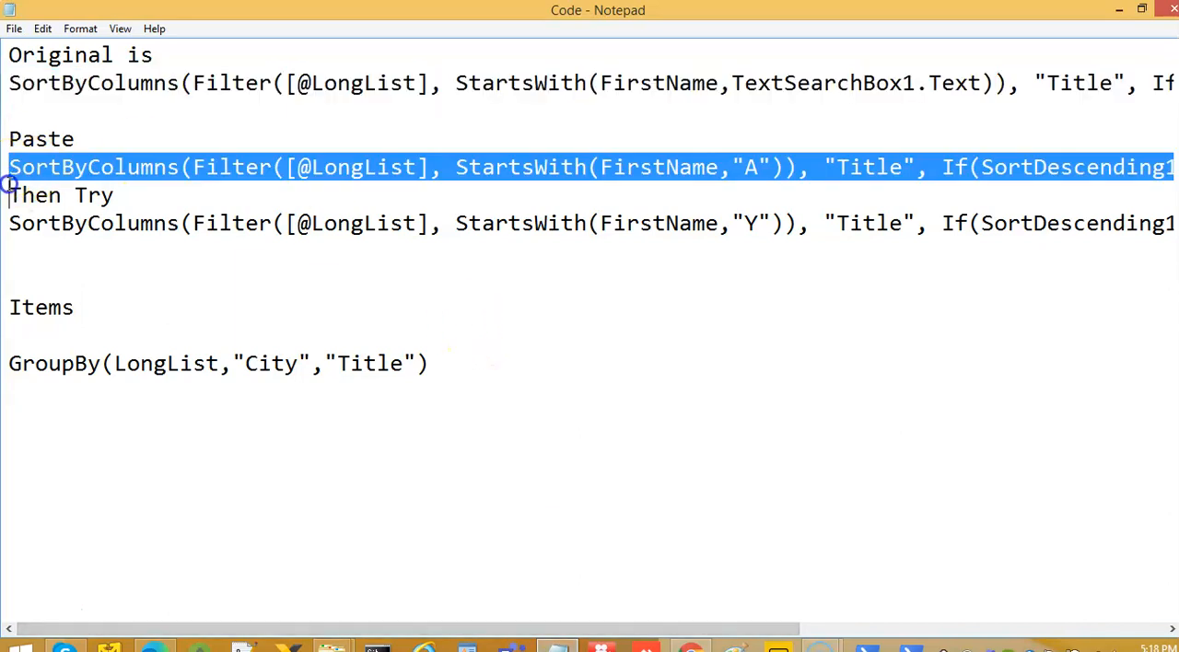
click(1119, 9)
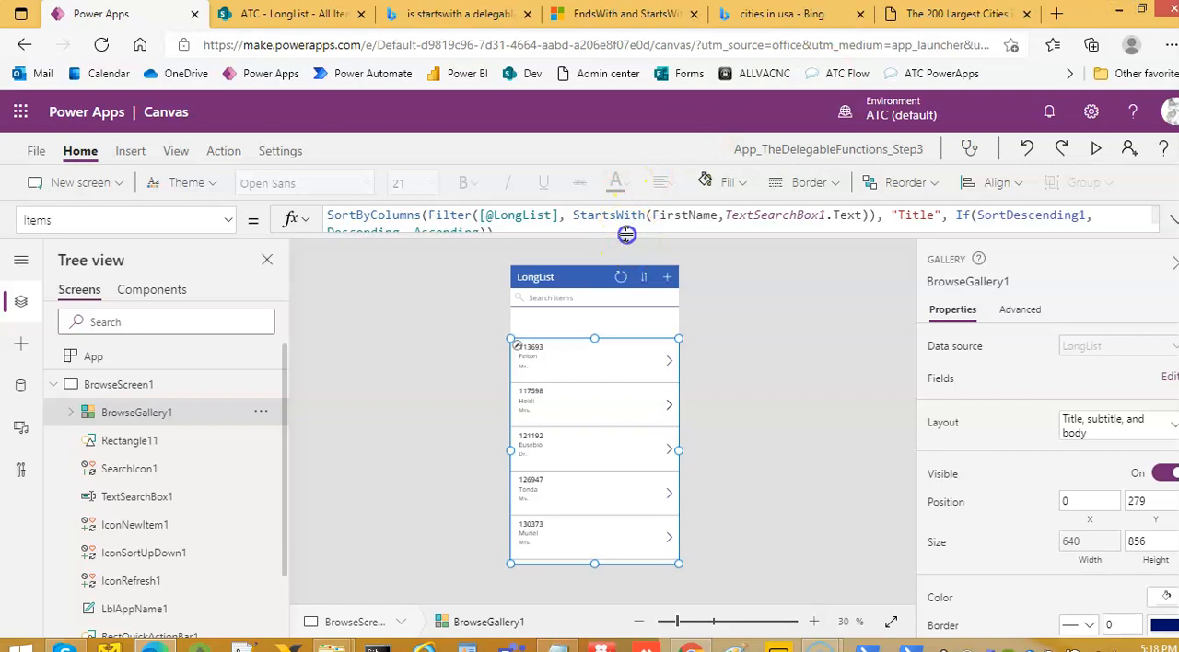
drag(626, 235, 595, 390)
click(557, 250)
key(ctrl+a)
text(SortByColumns(Filter([@LongList], StartsWith(FirstName,"A")), "Title", If(SortDescending1, Descending, Ascending)))
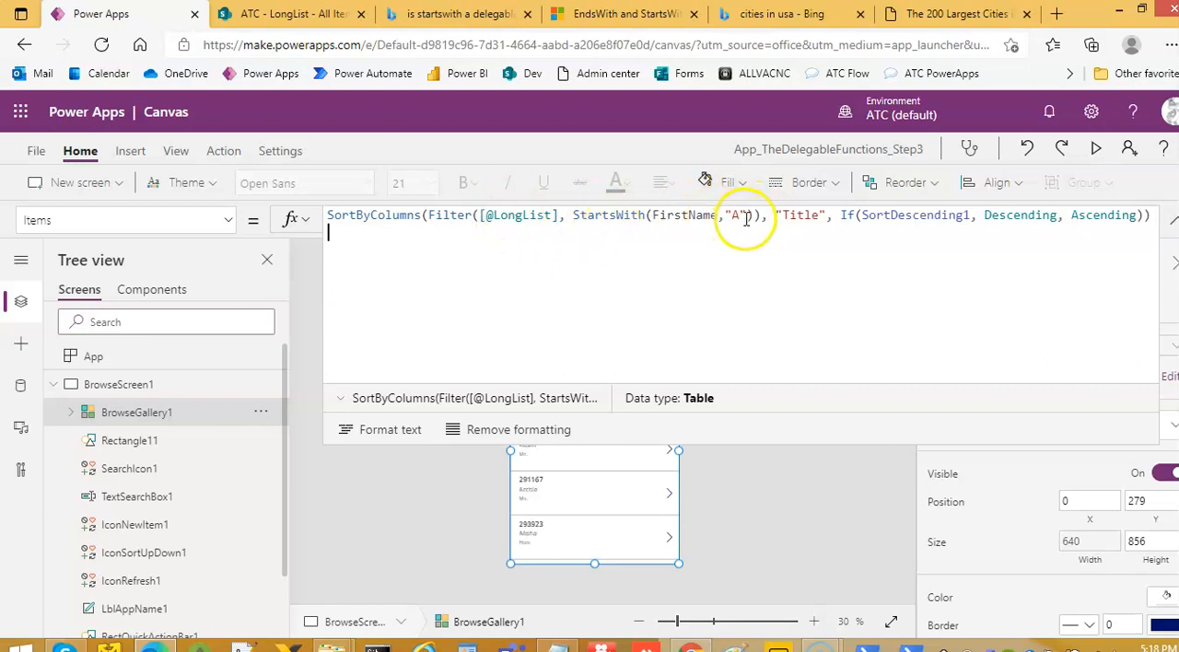
Preview the app and examine the gallery's first names down to the end of the list, returning to the editor
click(1094, 152)
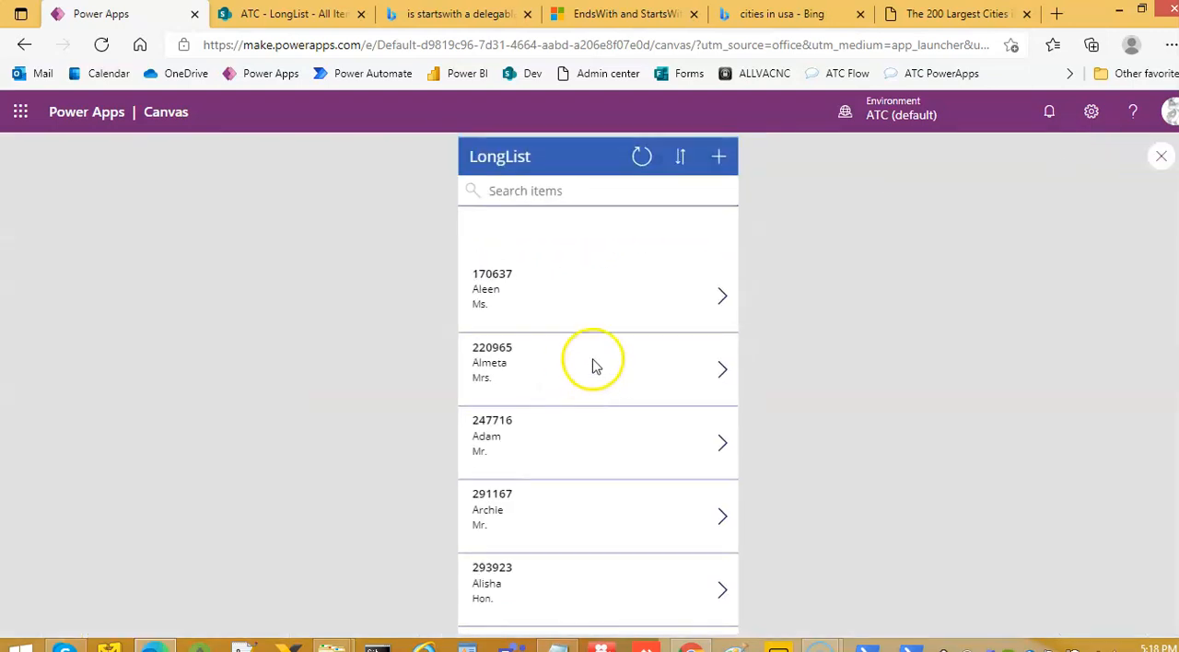
click(504, 291)
click(478, 167)
scroll(539, 474, down, 3)
scroll(544, 479, down, 9)
scroll(530, 563, down, 5)
click(621, 555)
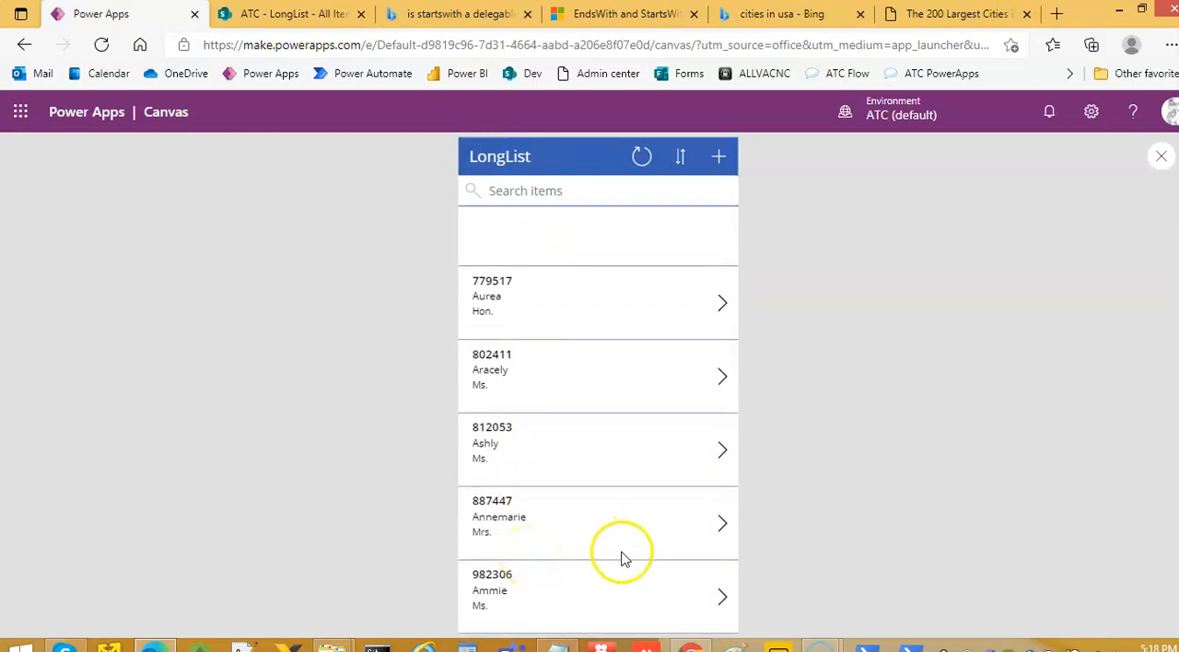
click(1164, 160)
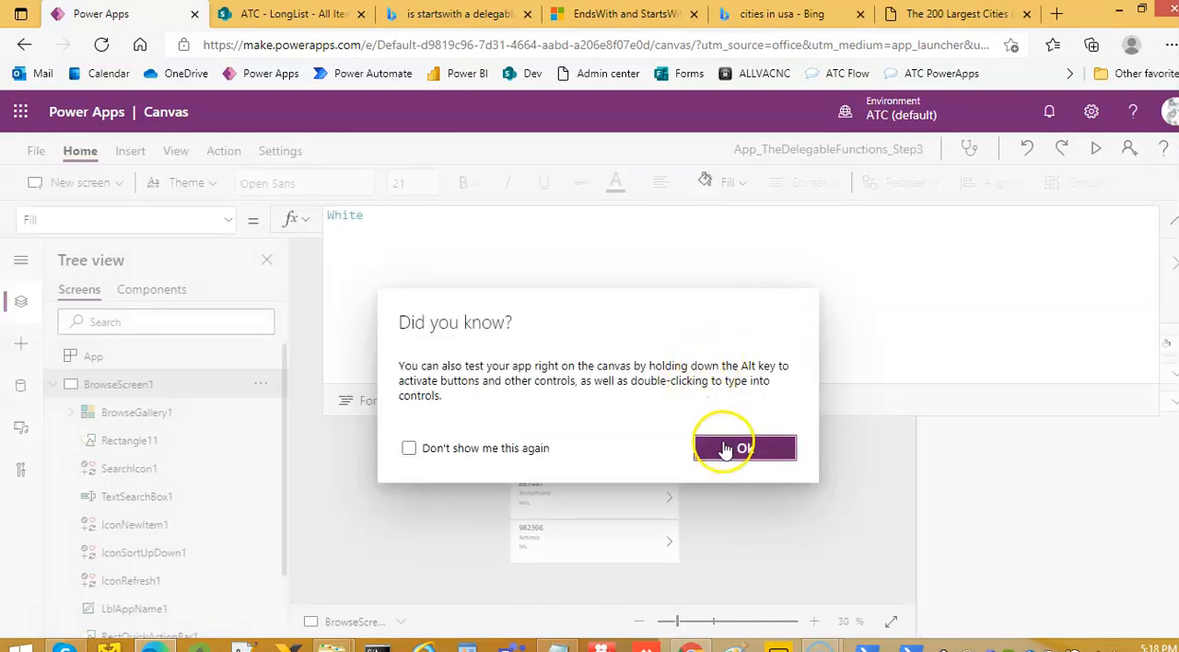
click(727, 446)
Change the StartsWith letter in BrowseGallery1's Items formula to "B" and preview the filtered gallery
drag(775, 416, 760, 253)
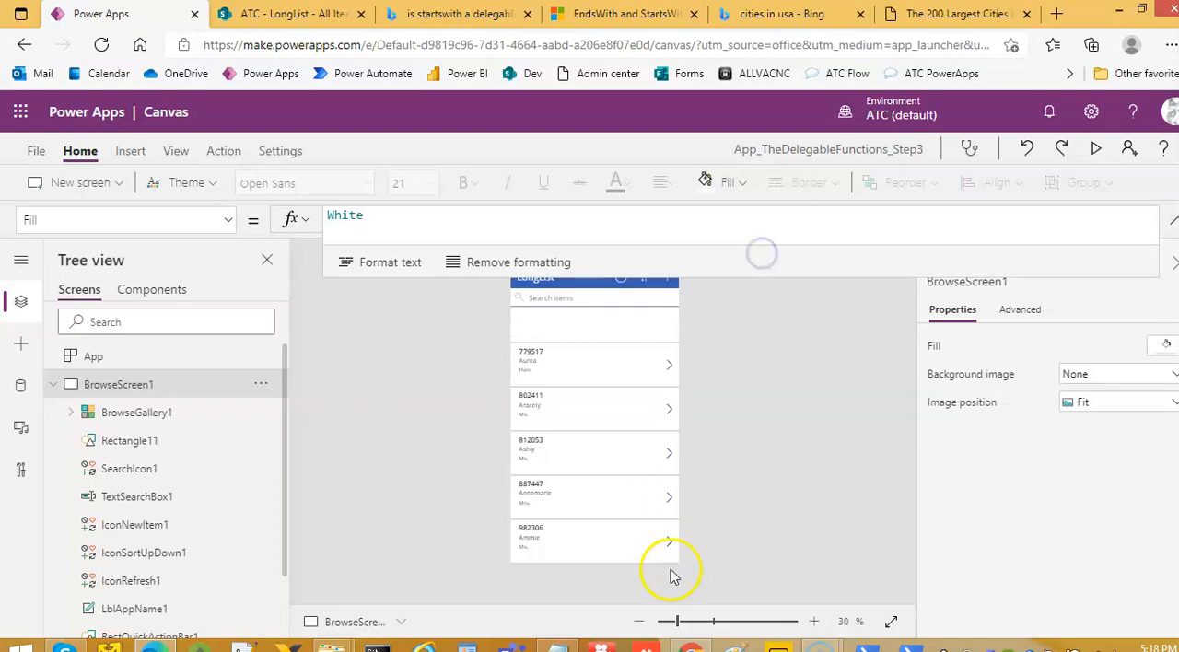
click(558, 649)
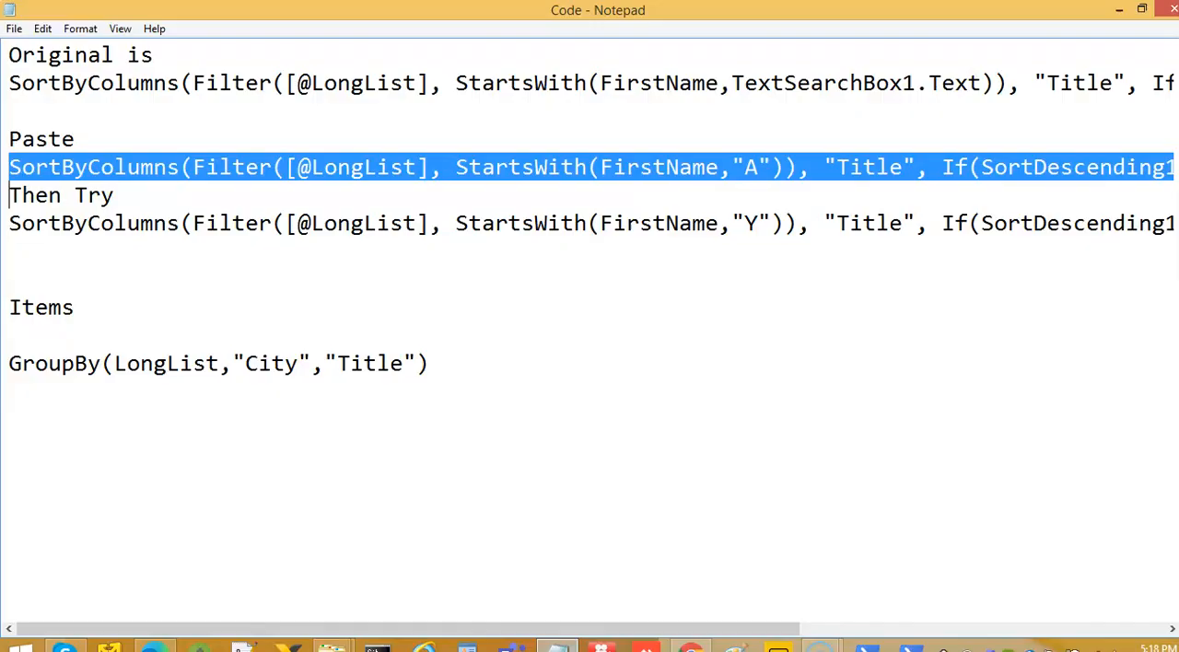
click(1118, 9)
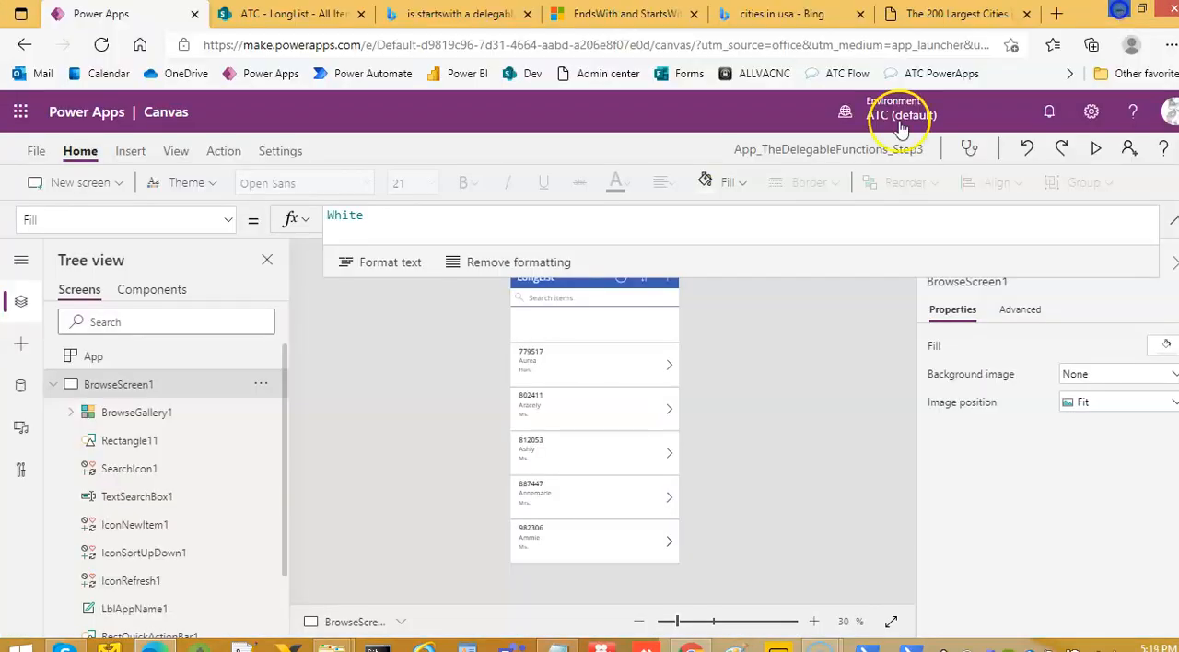
click(660, 552)
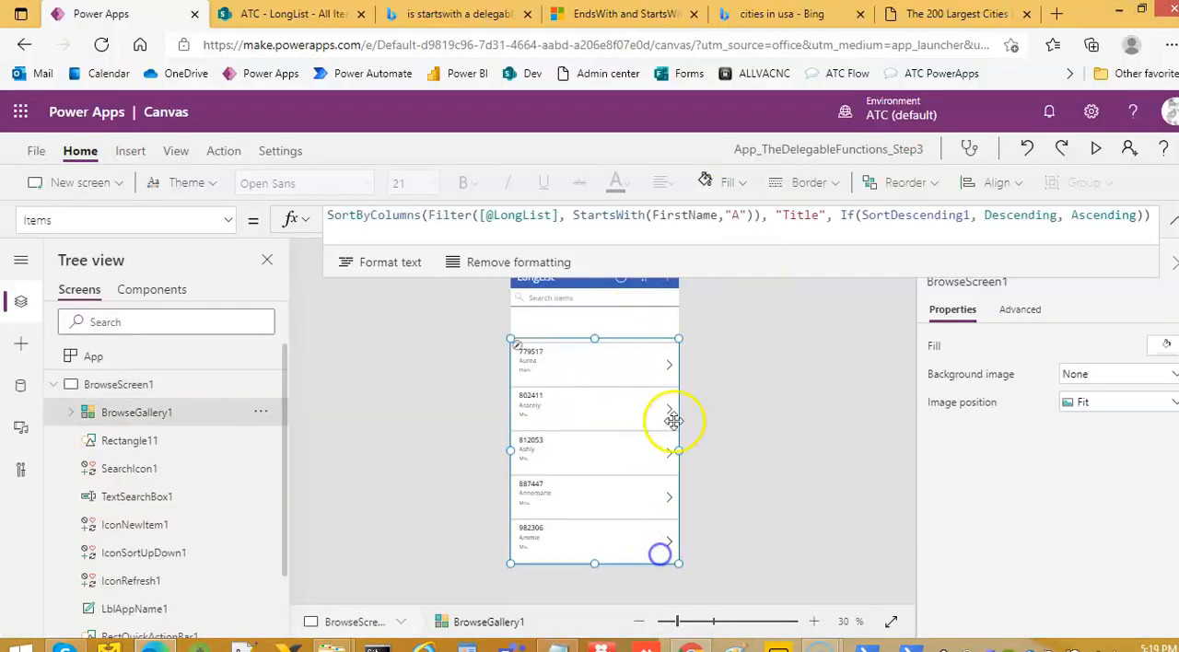
click(739, 213)
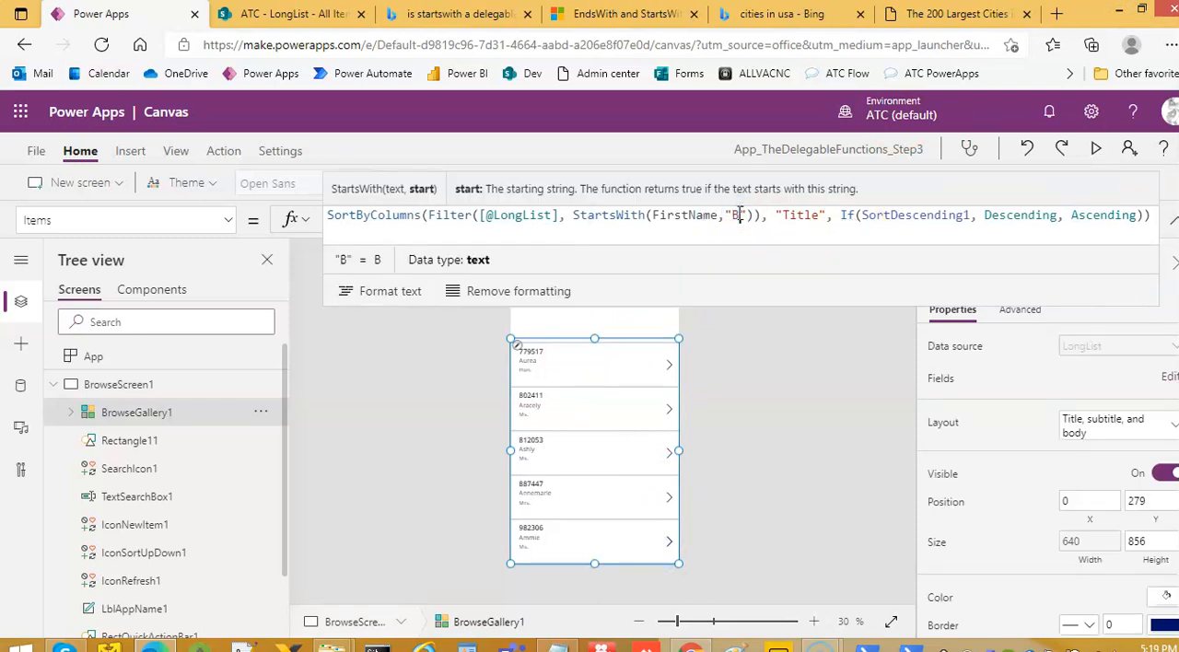
click(1094, 147)
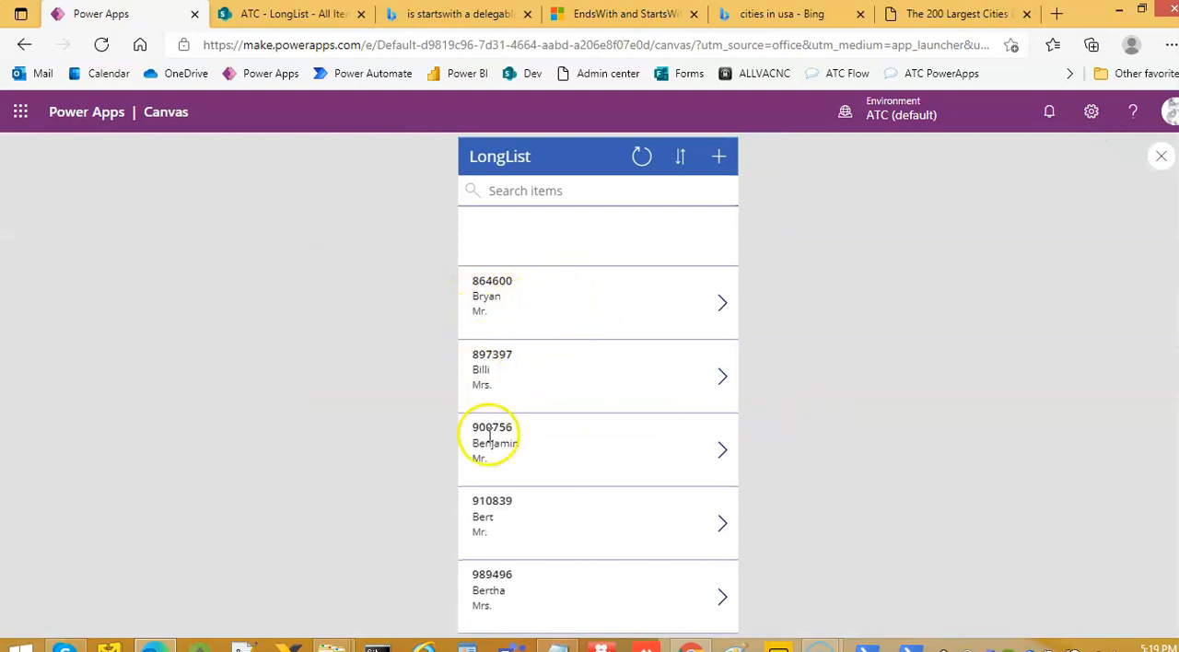
click(1164, 158)
click(744, 448)
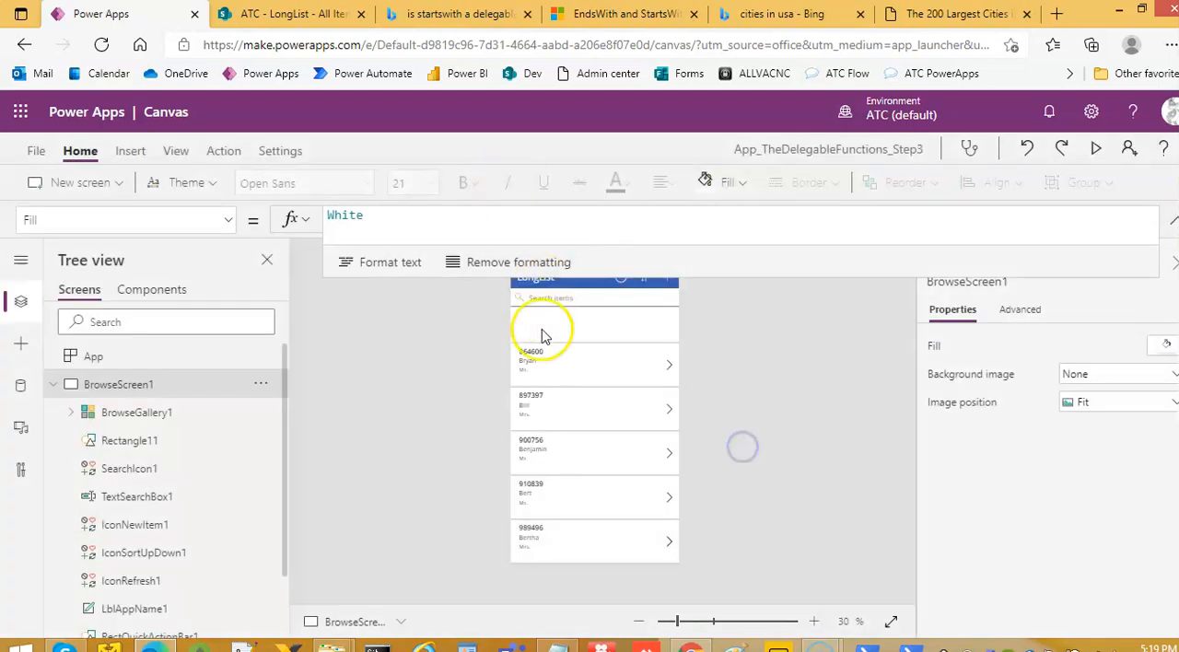
Change the StartsWith letter in BrowseGallery1's Items formula to "Z" and preview the filtered gallery
click(632, 549)
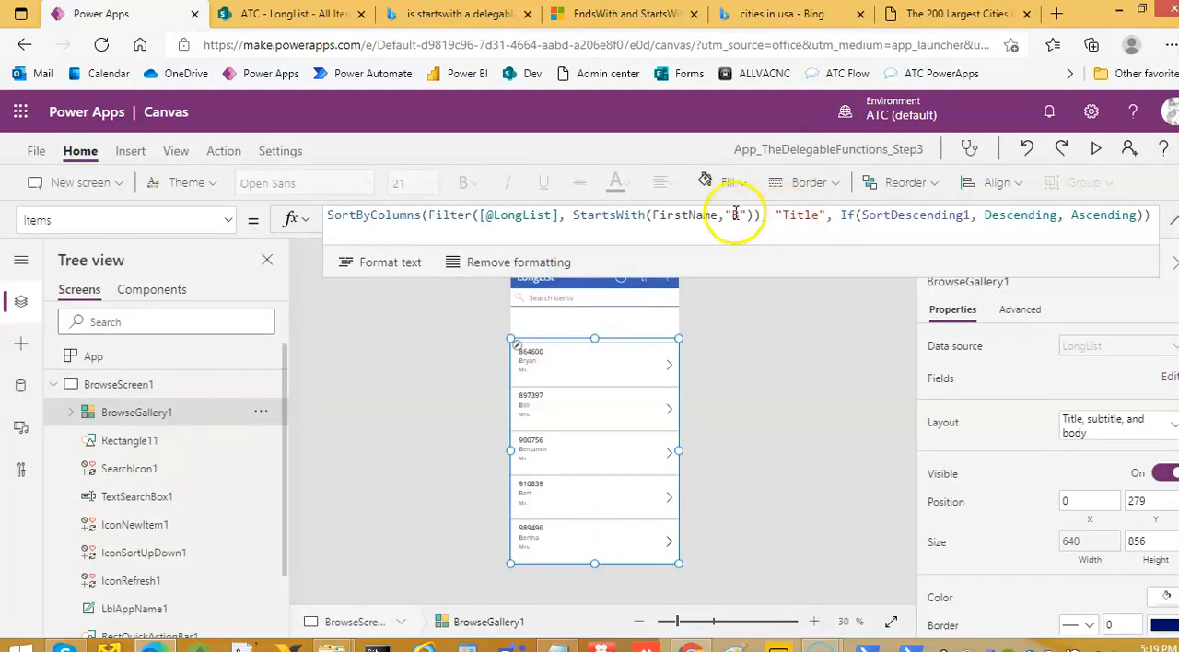
click(731, 215)
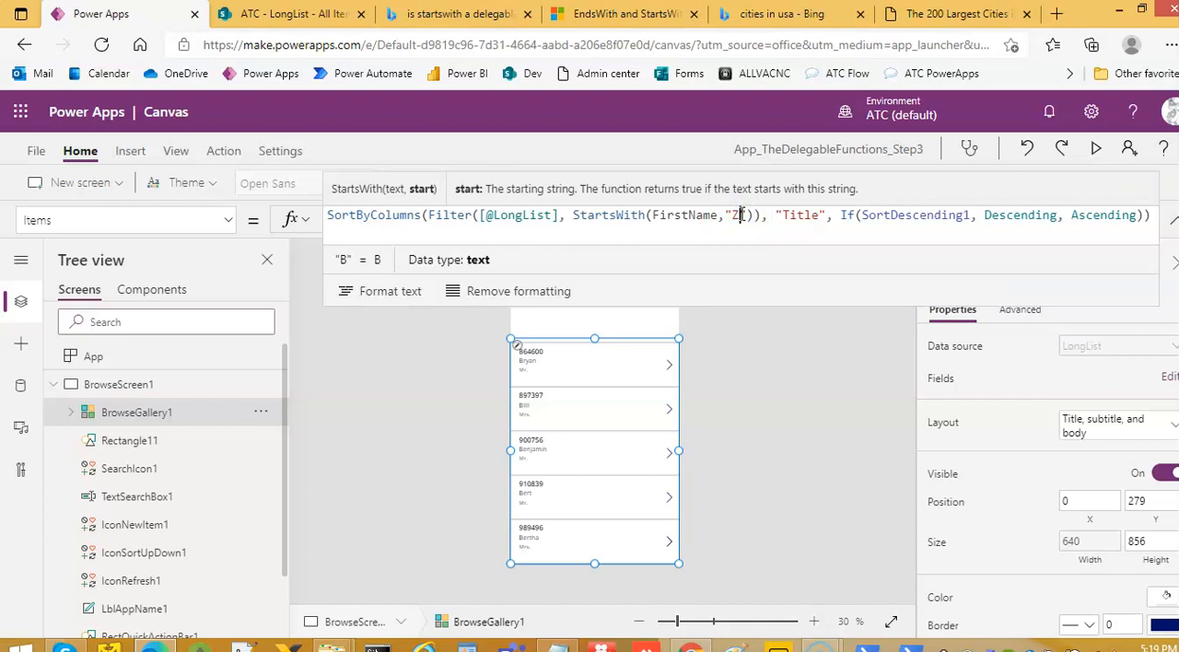
click(1096, 149)
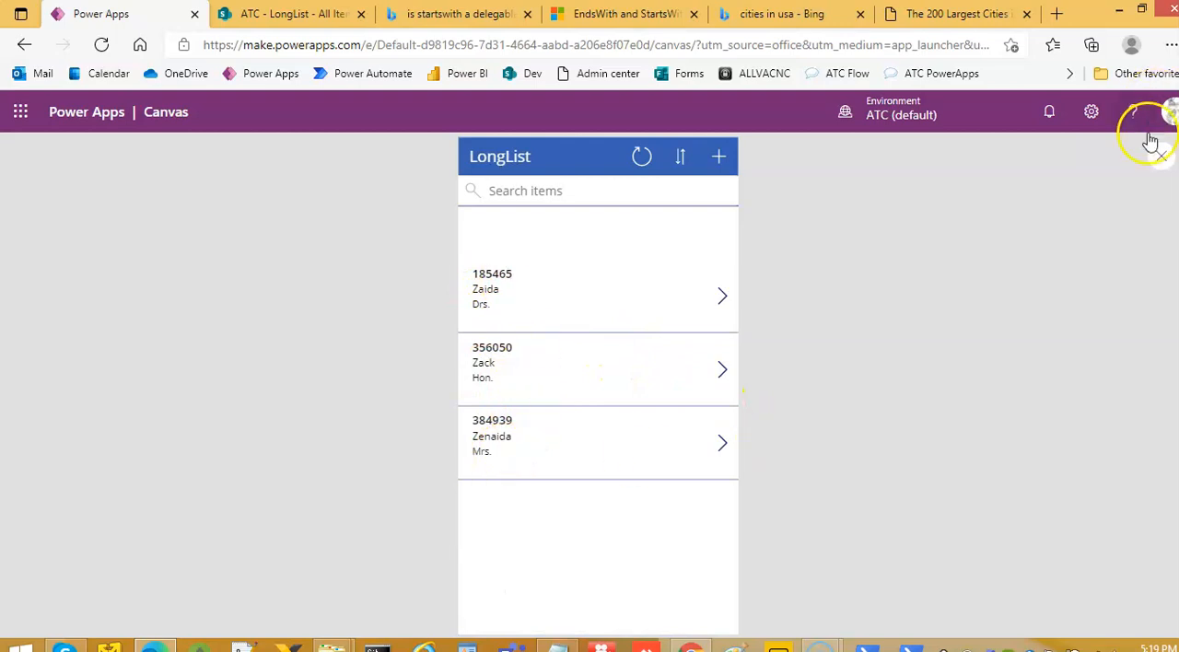
click(1162, 160)
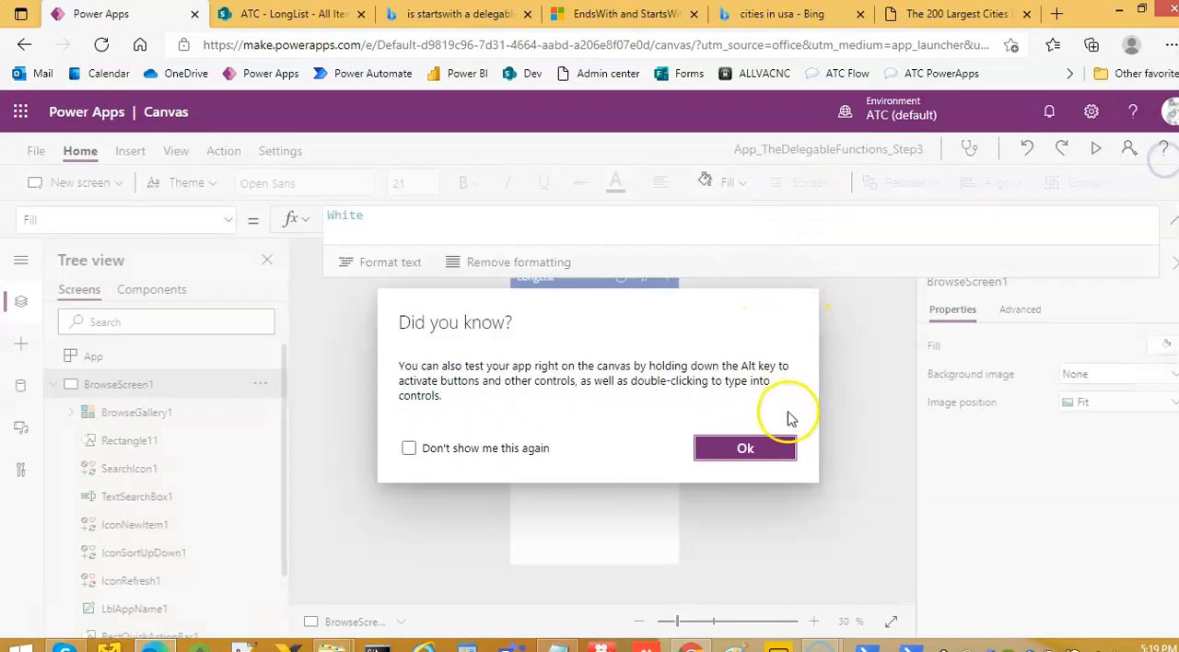
click(764, 448)
Replace BrowseGallery1's Items formula with GroupBy(LongList,"City","Title")
click(616, 486)
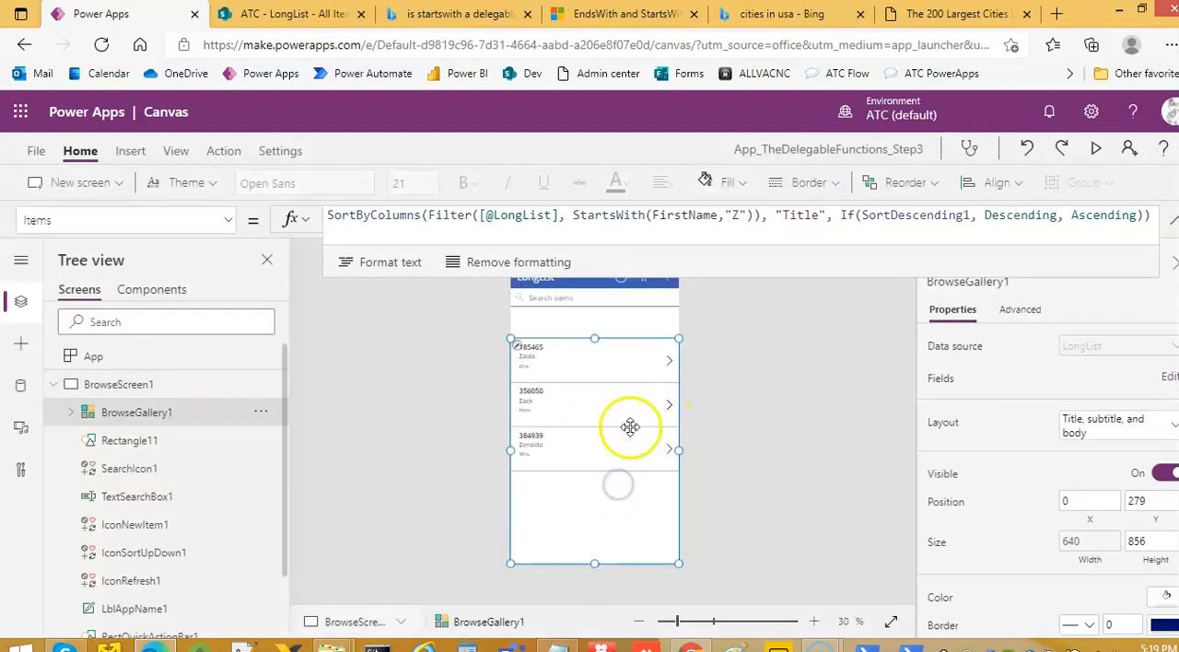
drag(709, 281, 720, 350)
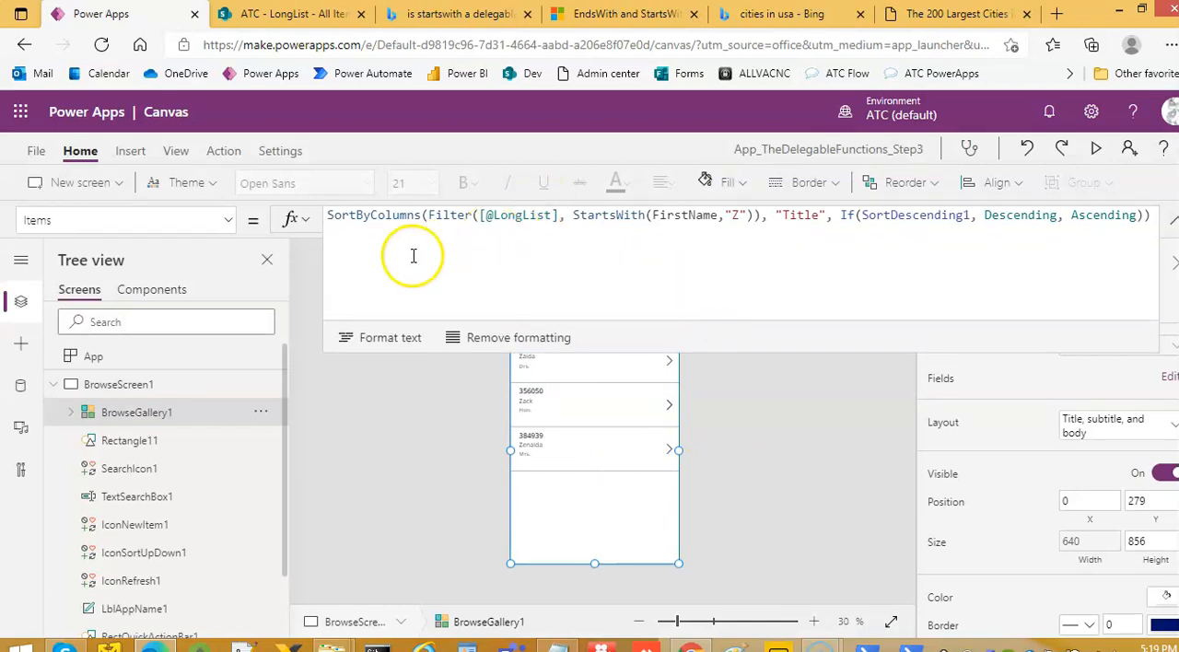
triple_click(348, 216)
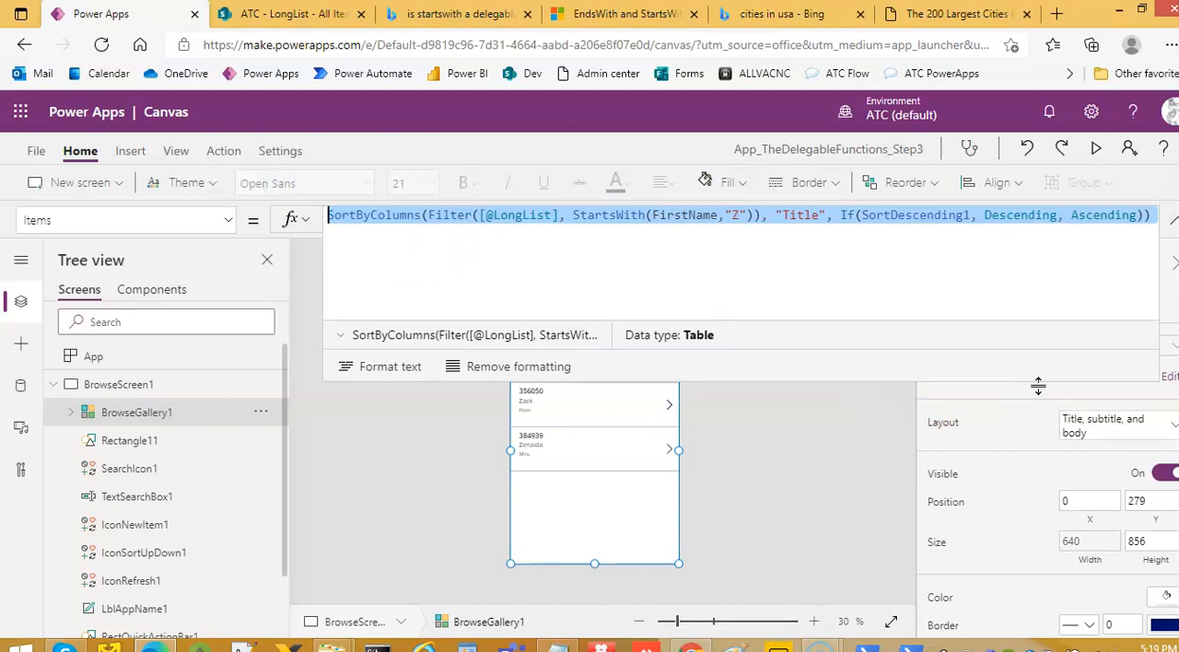
text(Gr)
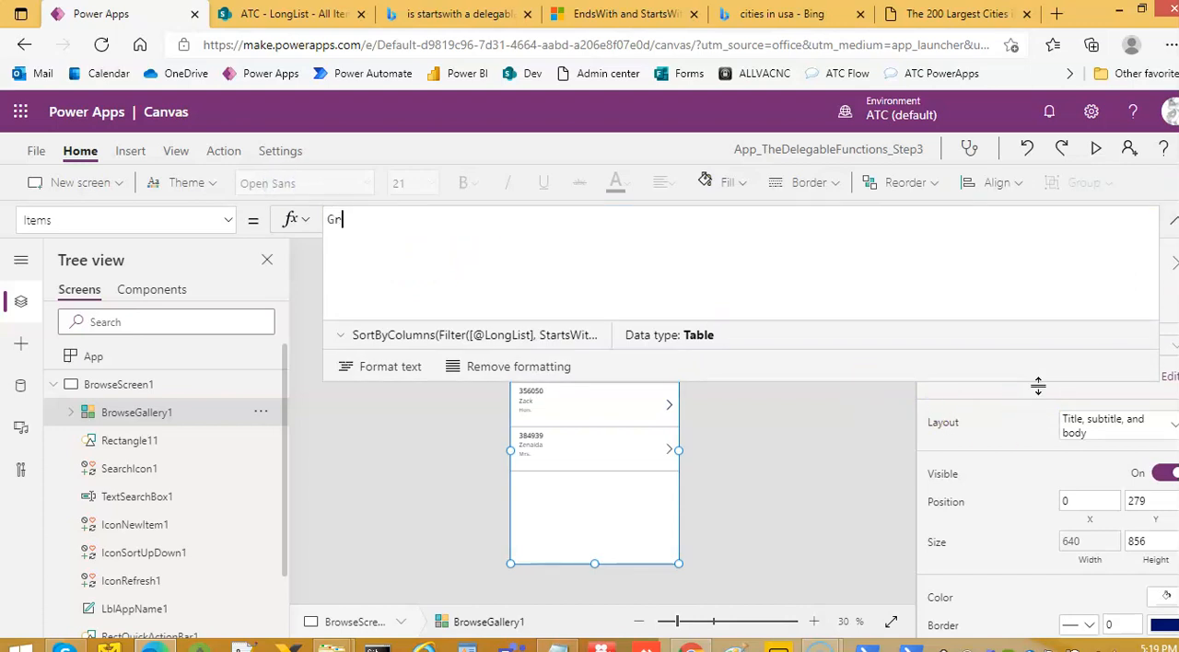
text(oupBy(Long)
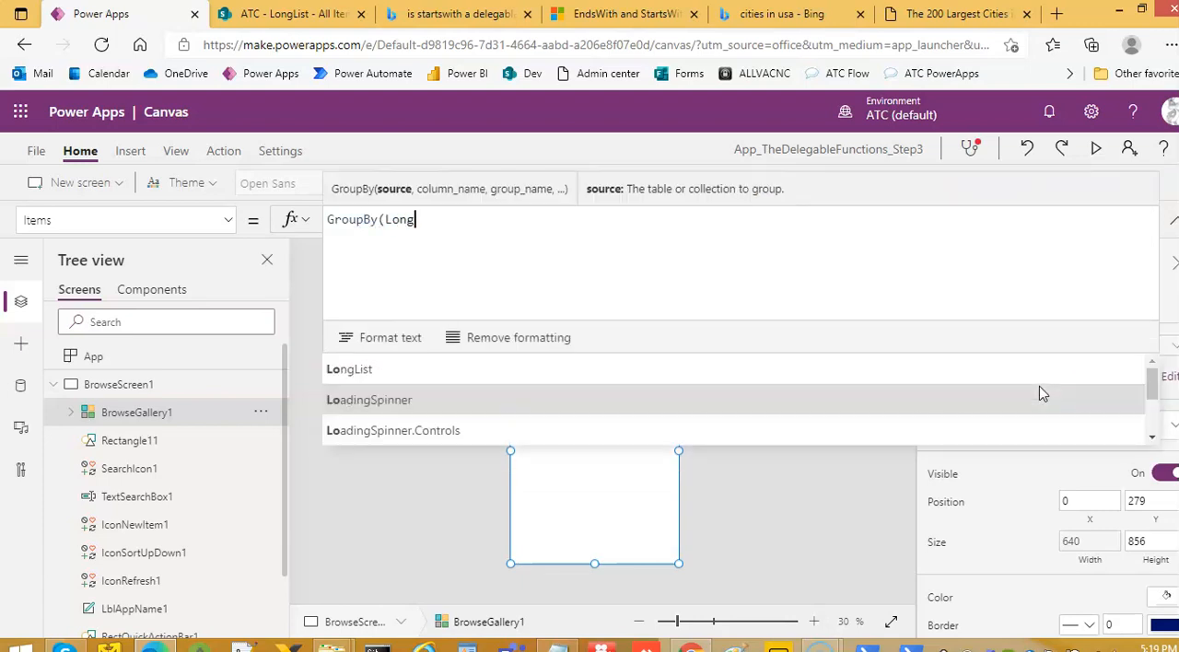
text(List,)
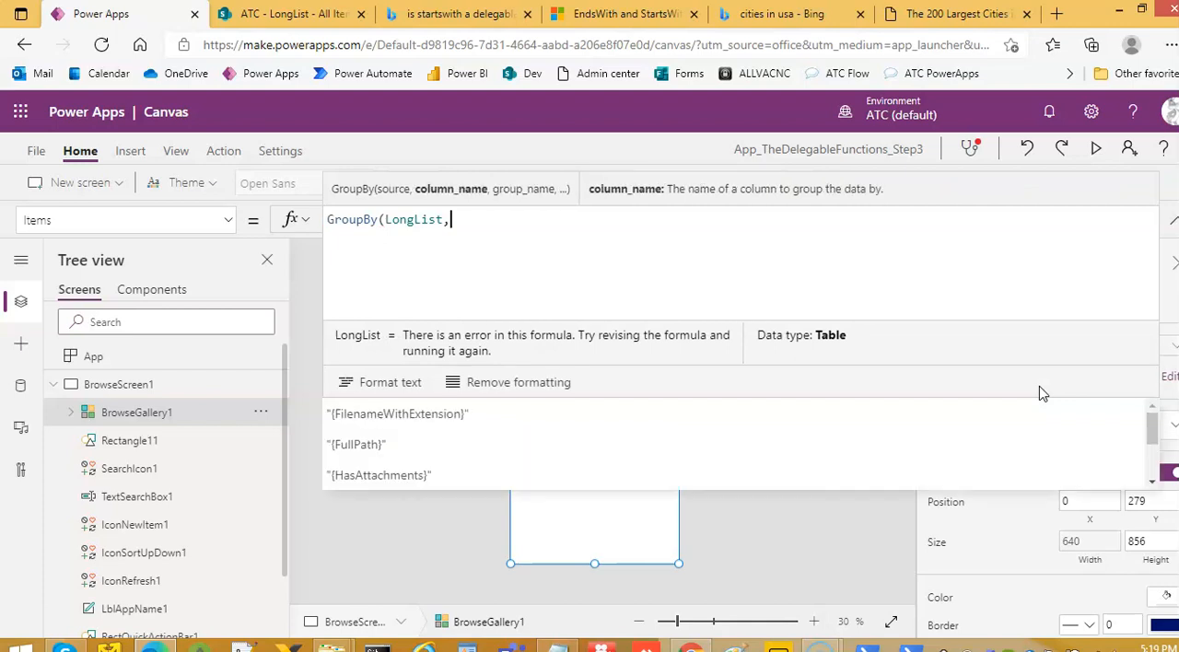
text("City",)
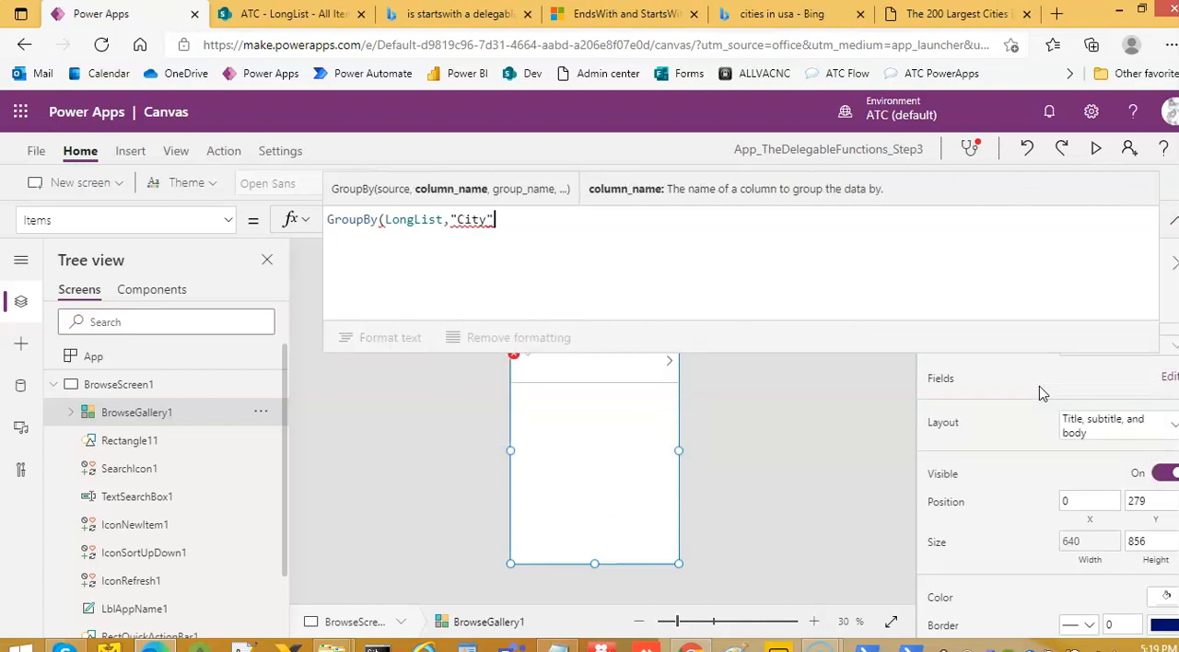
text("Title"))
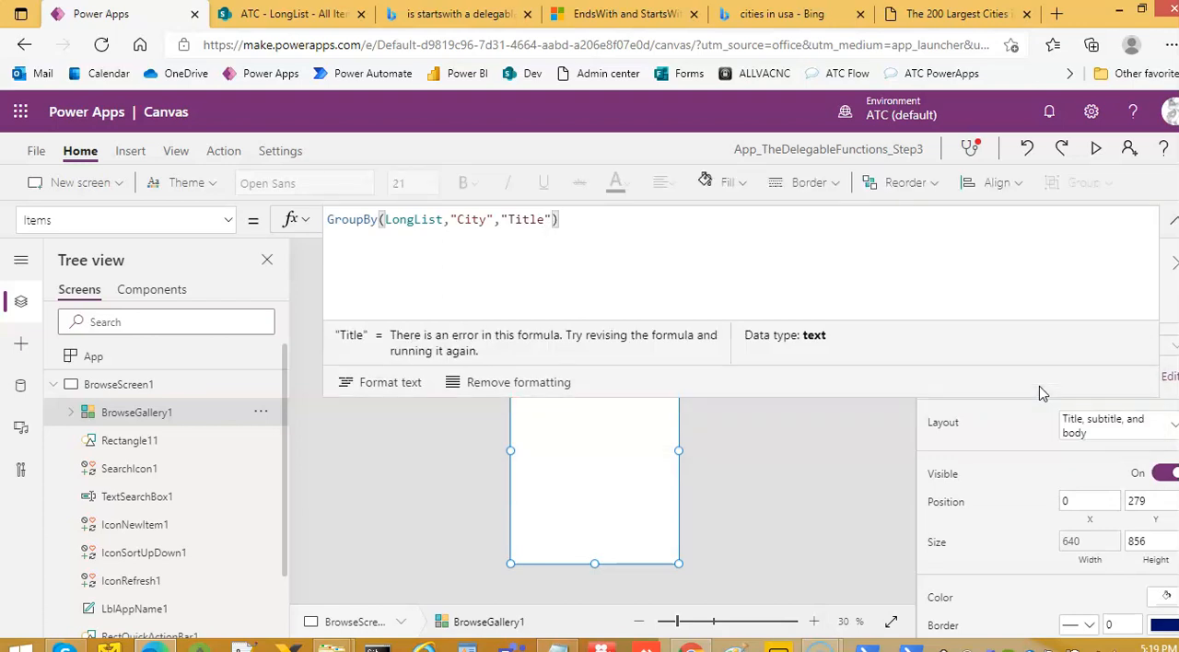
click(1172, 220)
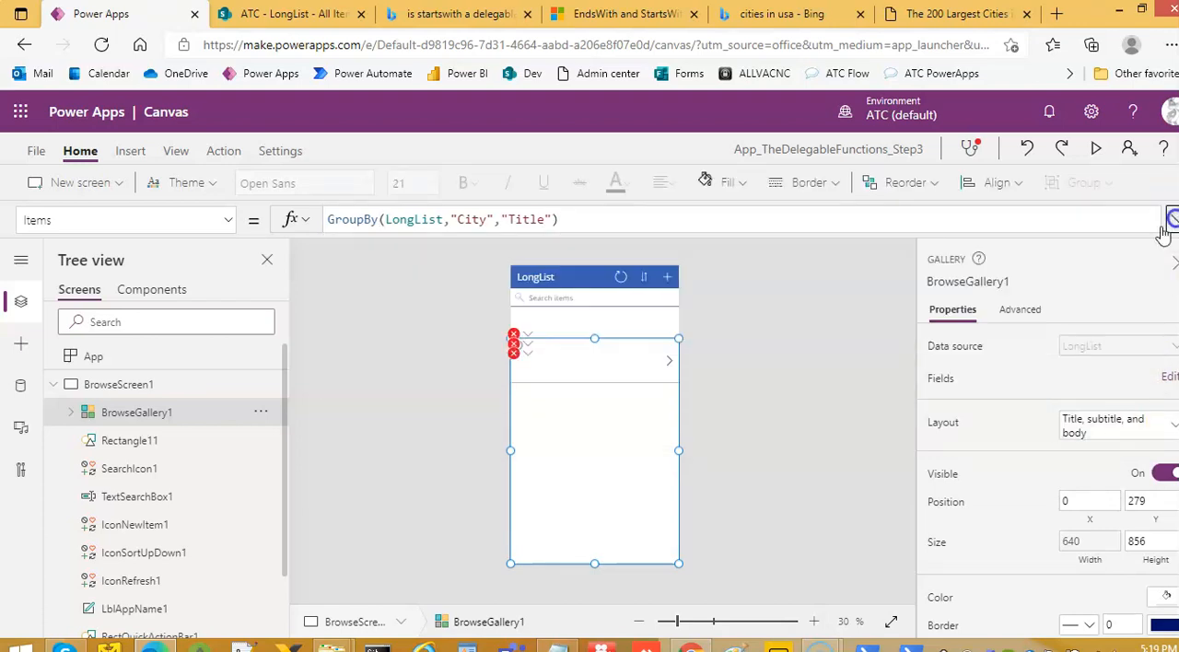
Preview the app with the grouped gallery and return to the editor
click(776, 371)
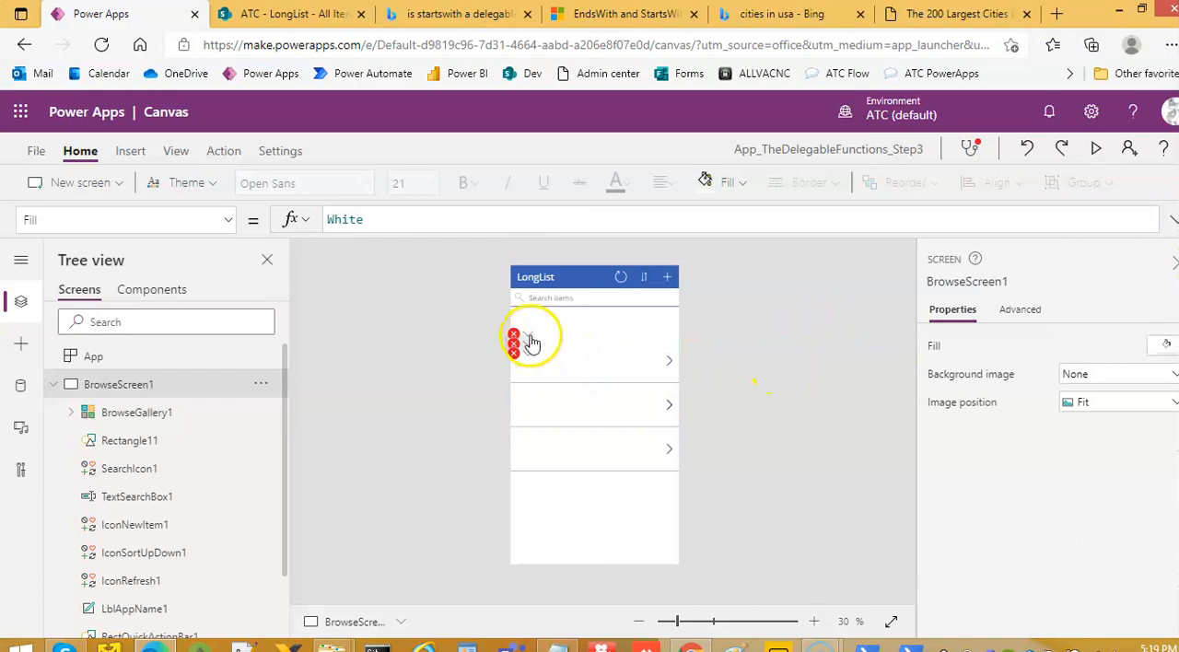
click(1095, 149)
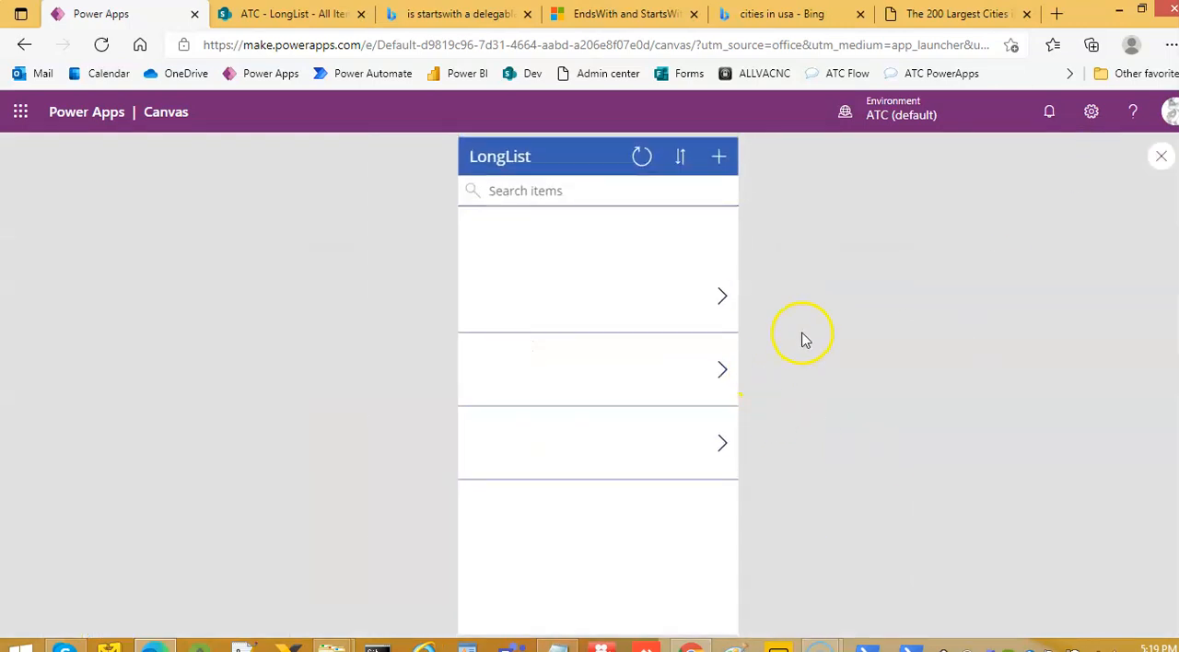
click(1162, 158)
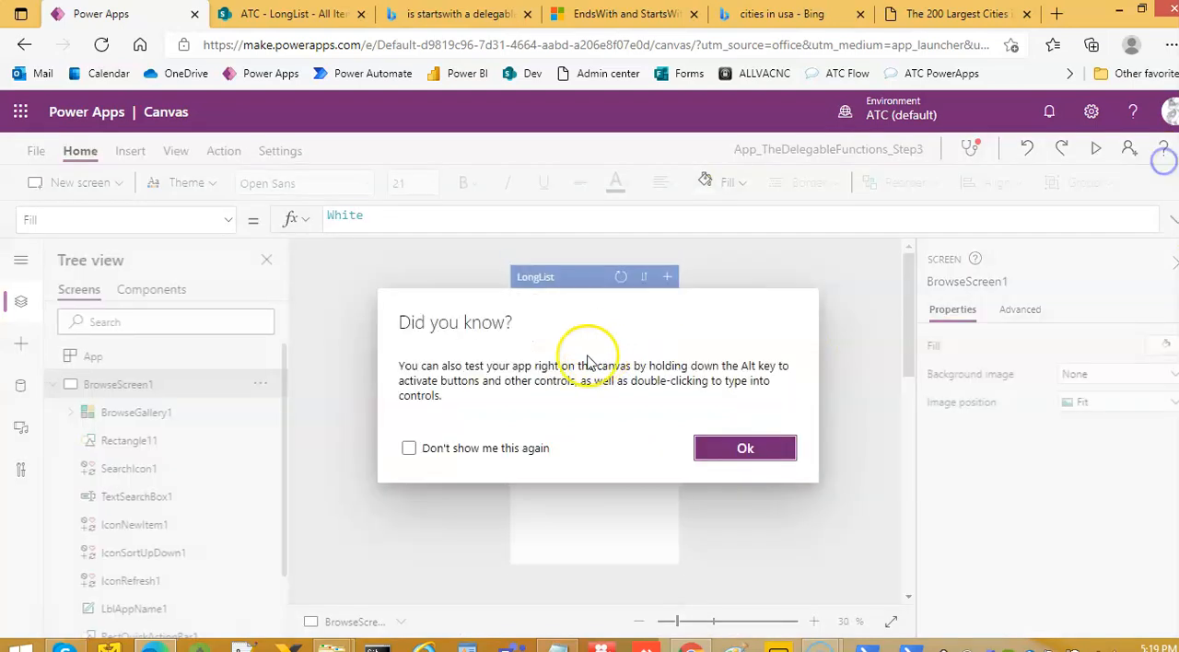
click(744, 446)
Set the Text formula of the gallery's Body1 label to ThisItem.City
click(517, 354)
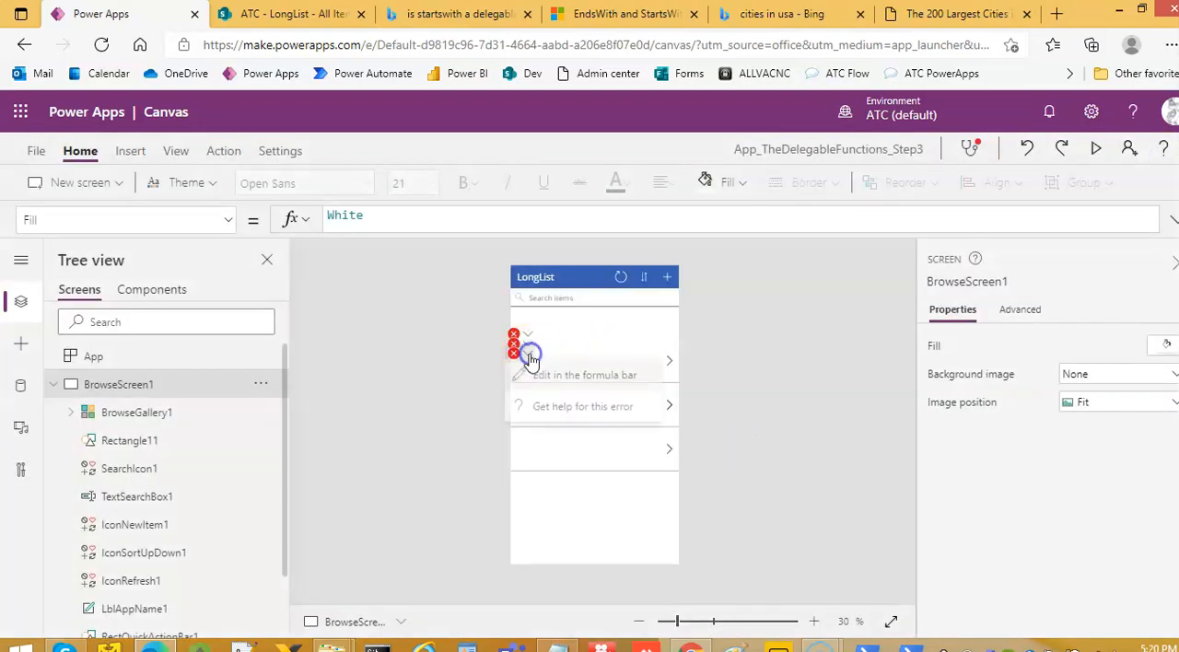
click(528, 372)
double_click(432, 221)
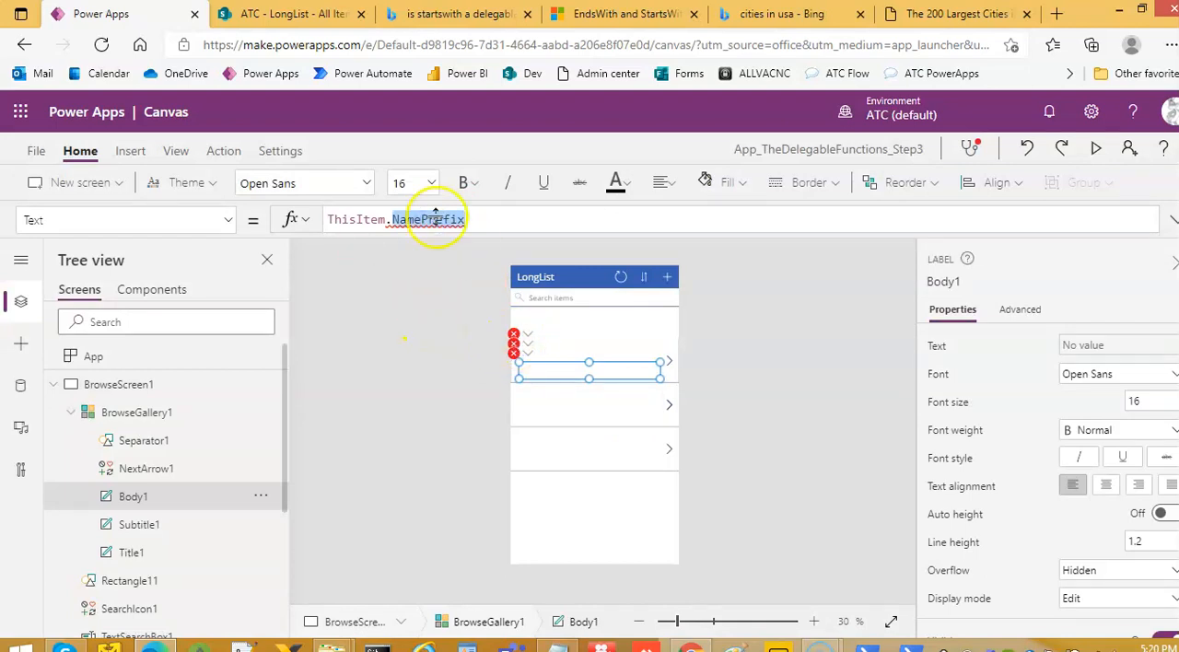
key(BackSpace)
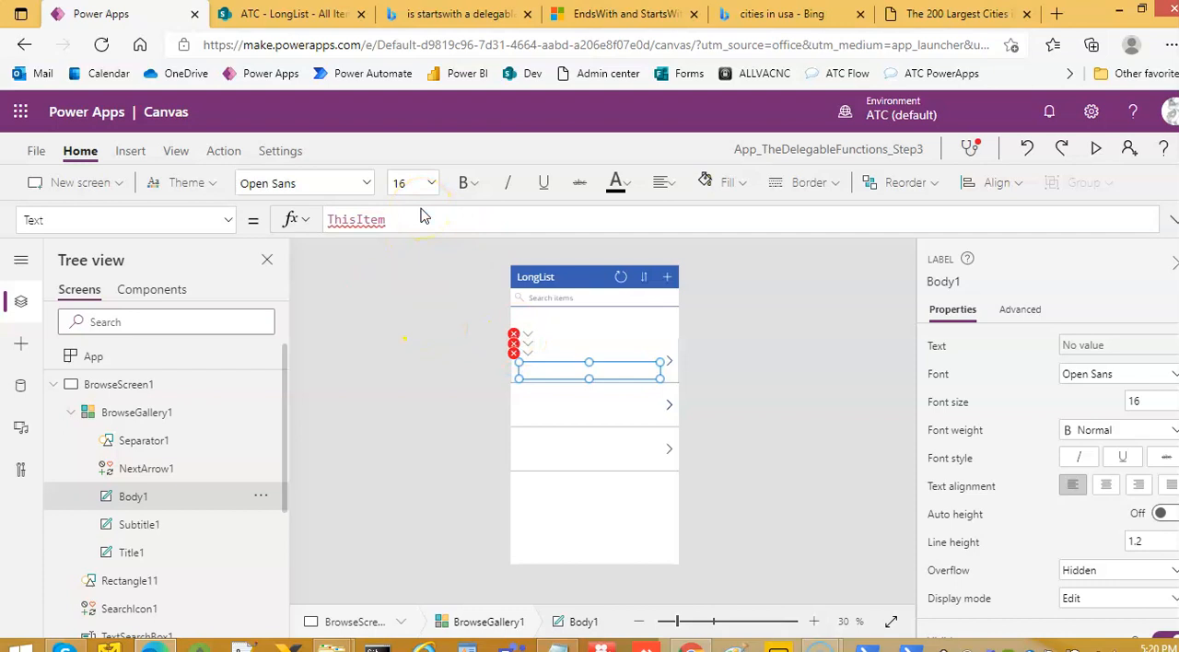
text(City)
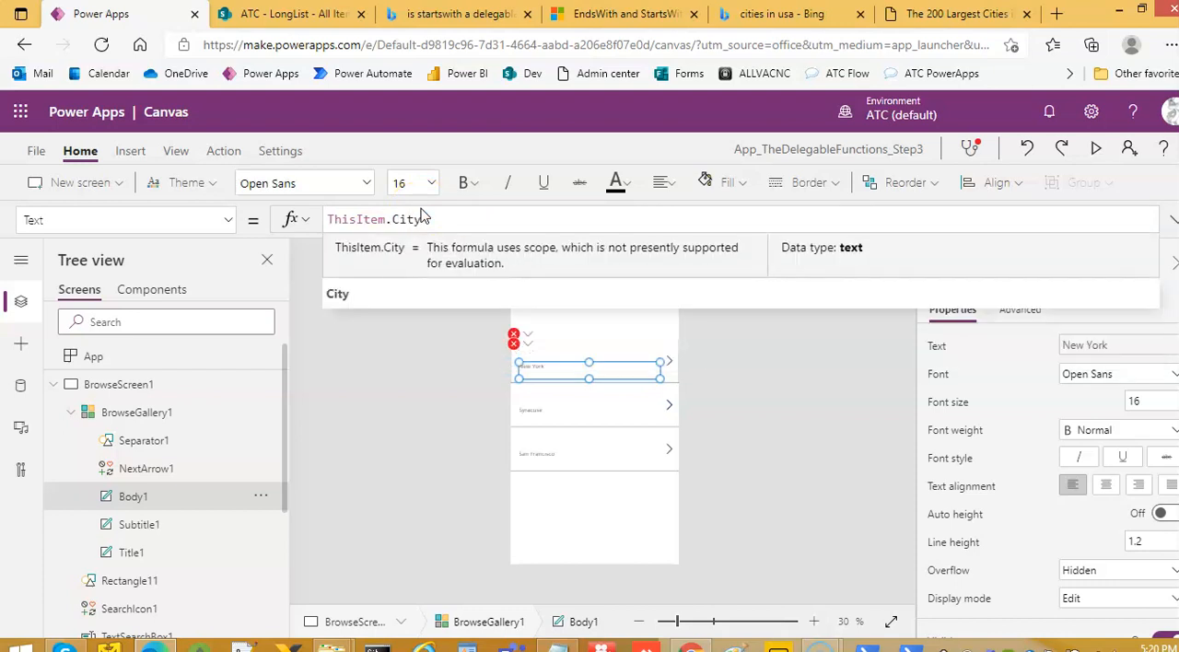
Preview the cities in the grouped gallery, look through the LongList list in SharePoint, and return to the Power Apps editor
click(776, 400)
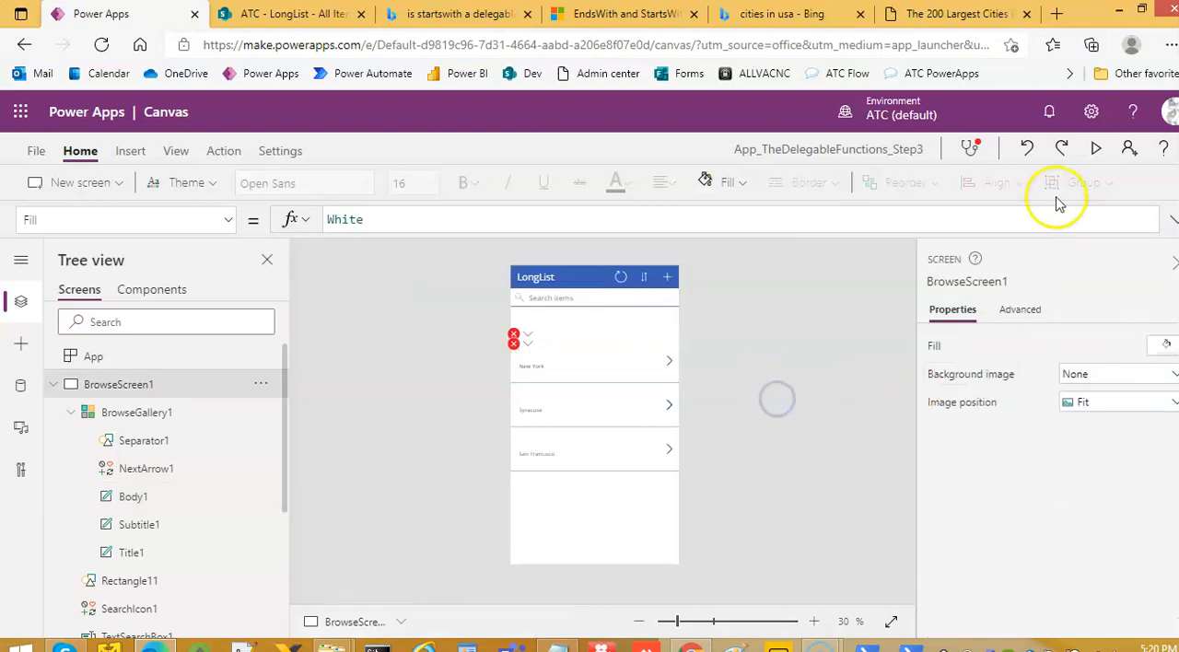
click(1096, 150)
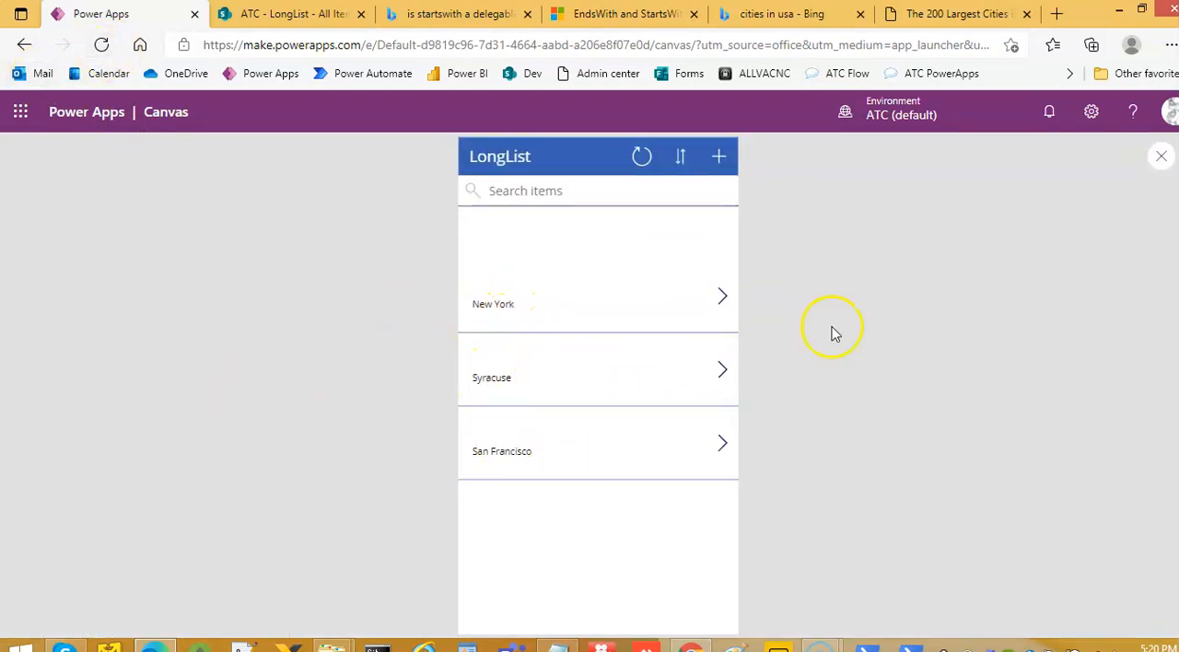
click(321, 14)
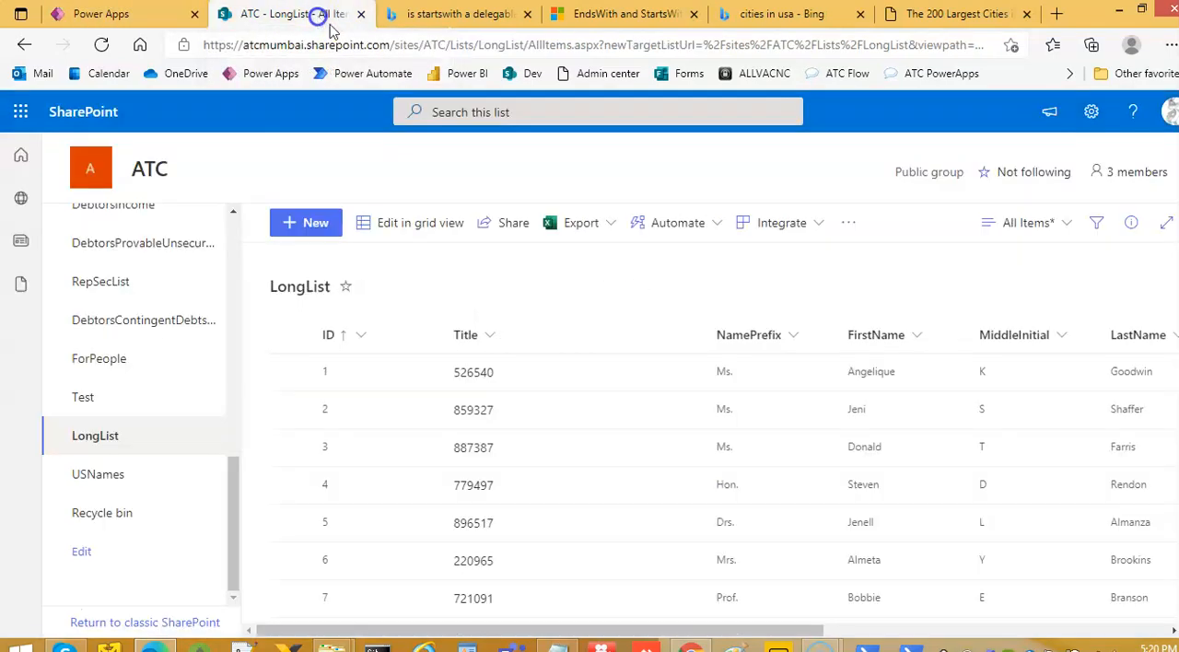
scroll(803, 373, down, 2)
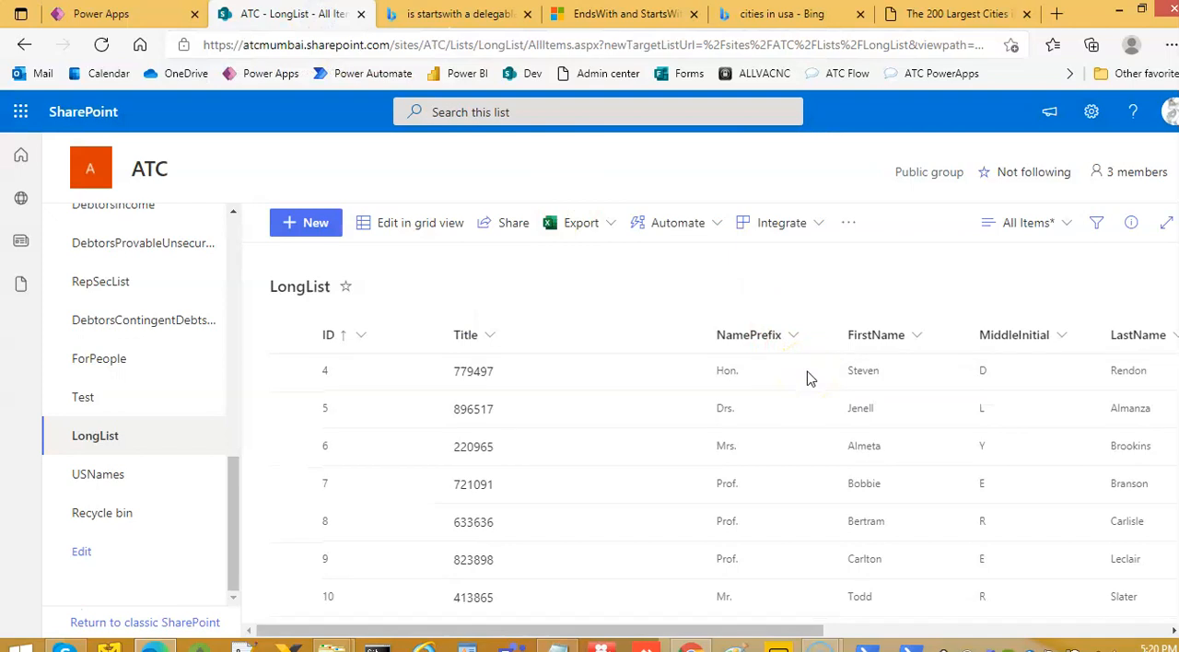
scroll(807, 378, down, 3)
click(92, 14)
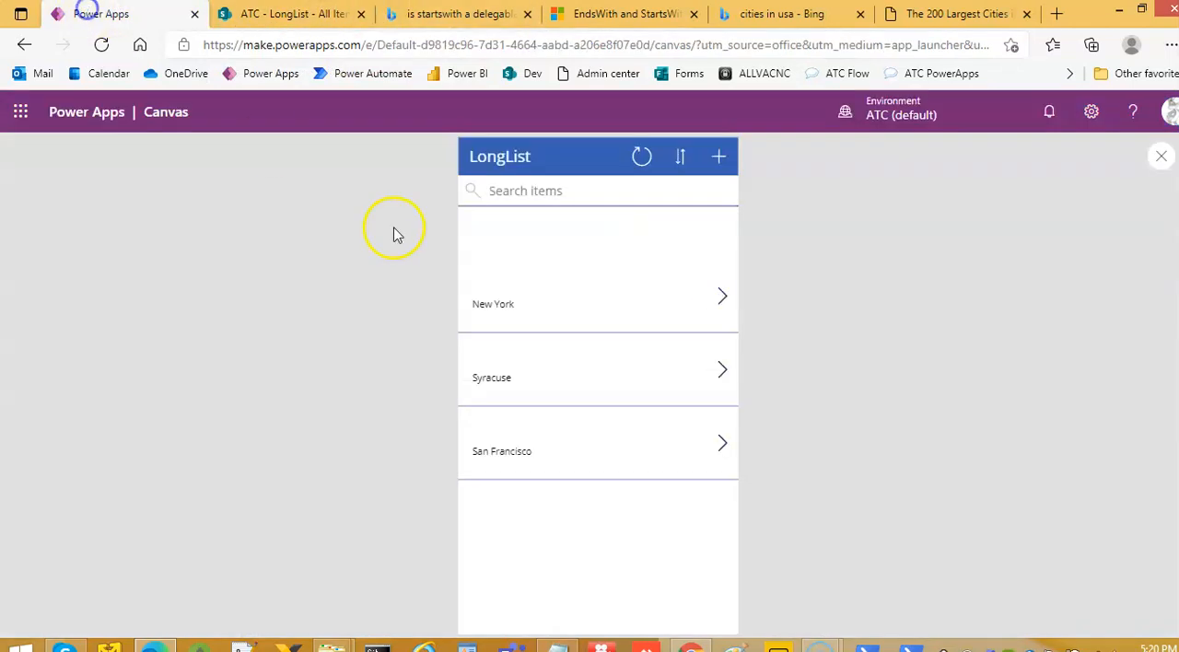
click(1163, 162)
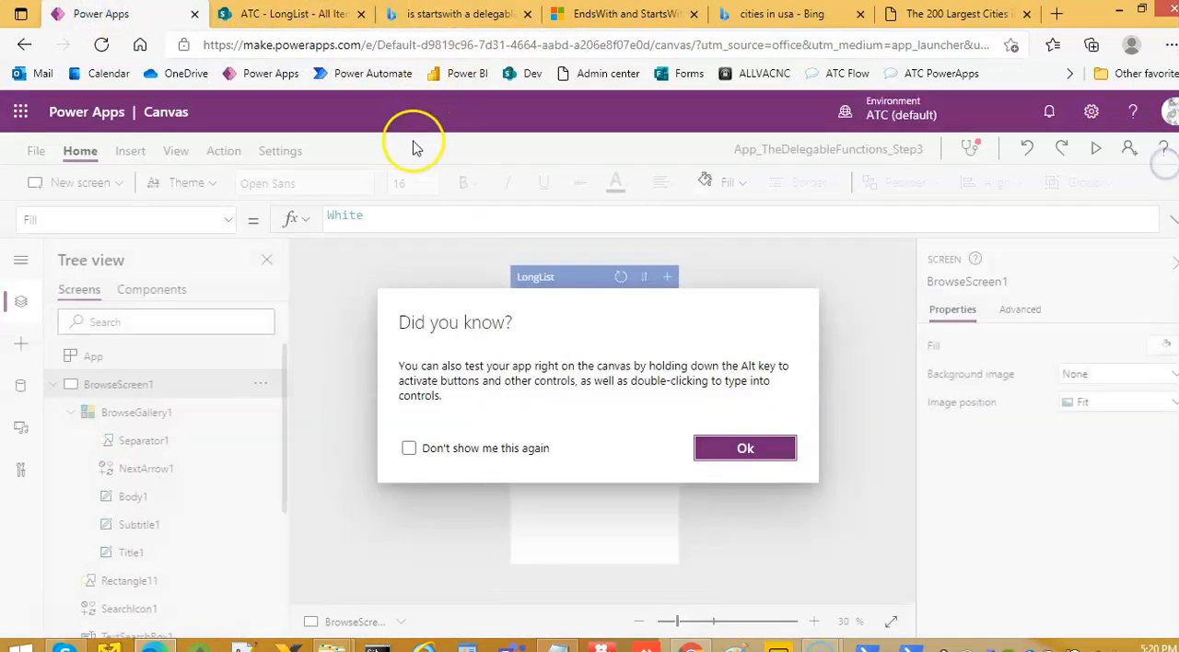
click(747, 446)
Check the data row limit in the app's general settings, leaving the settings without changes
click(291, 151)
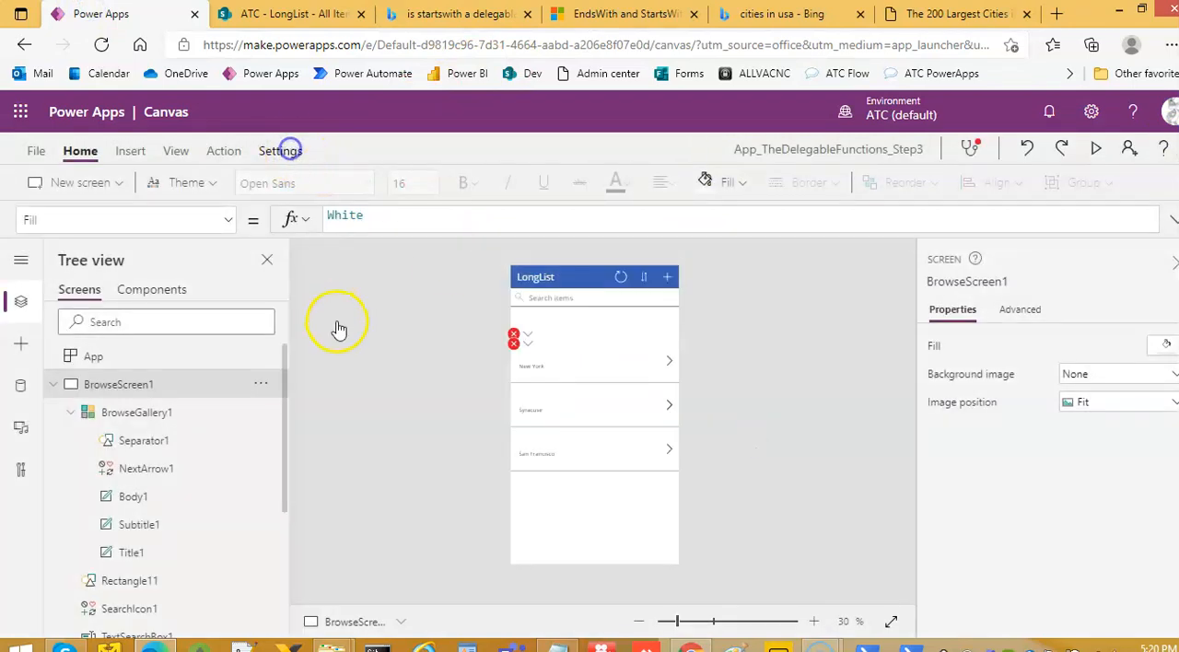
scroll(498, 424, down, 2)
scroll(479, 440, down, 2)
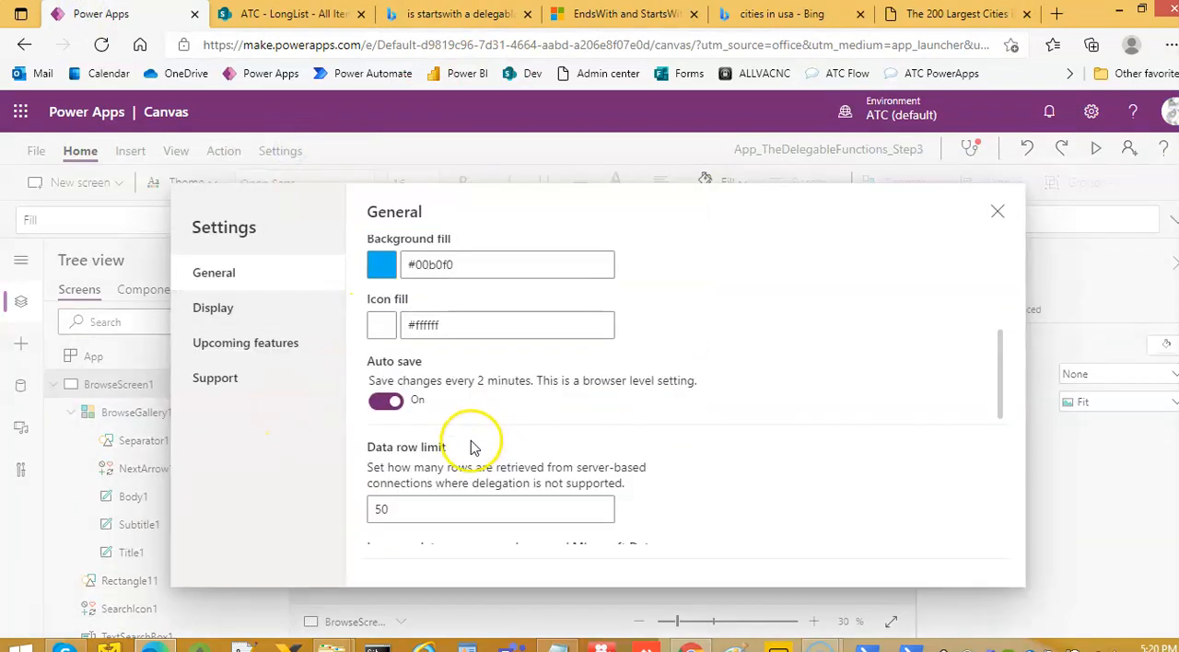
drag(390, 506, 310, 502)
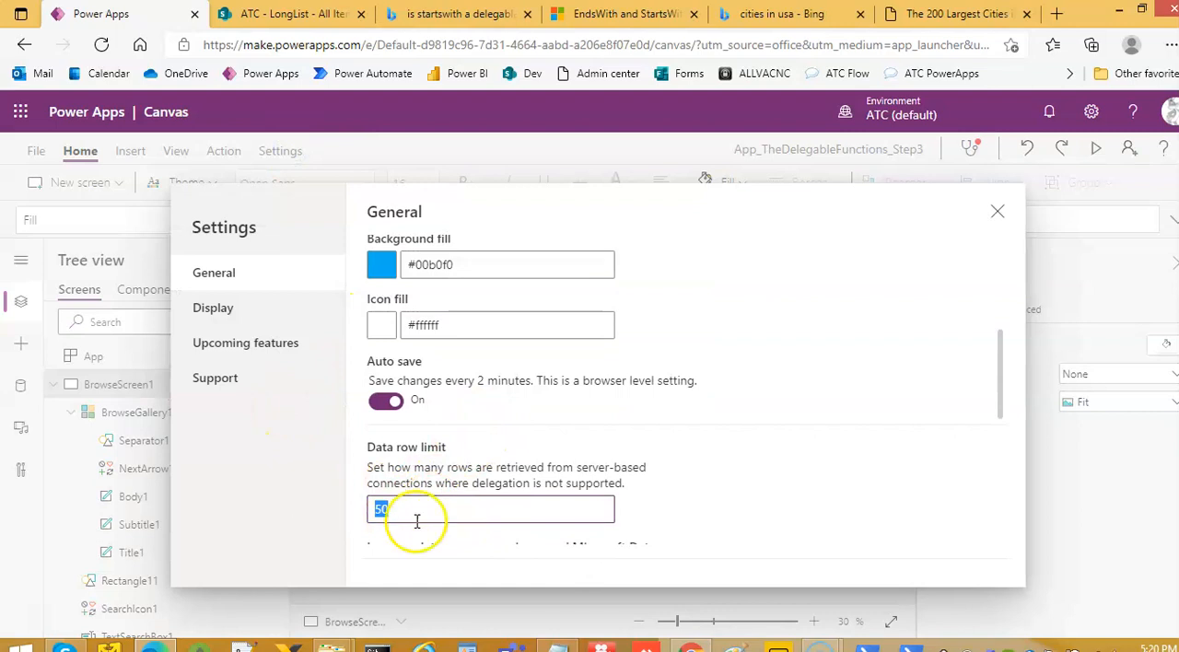
click(998, 213)
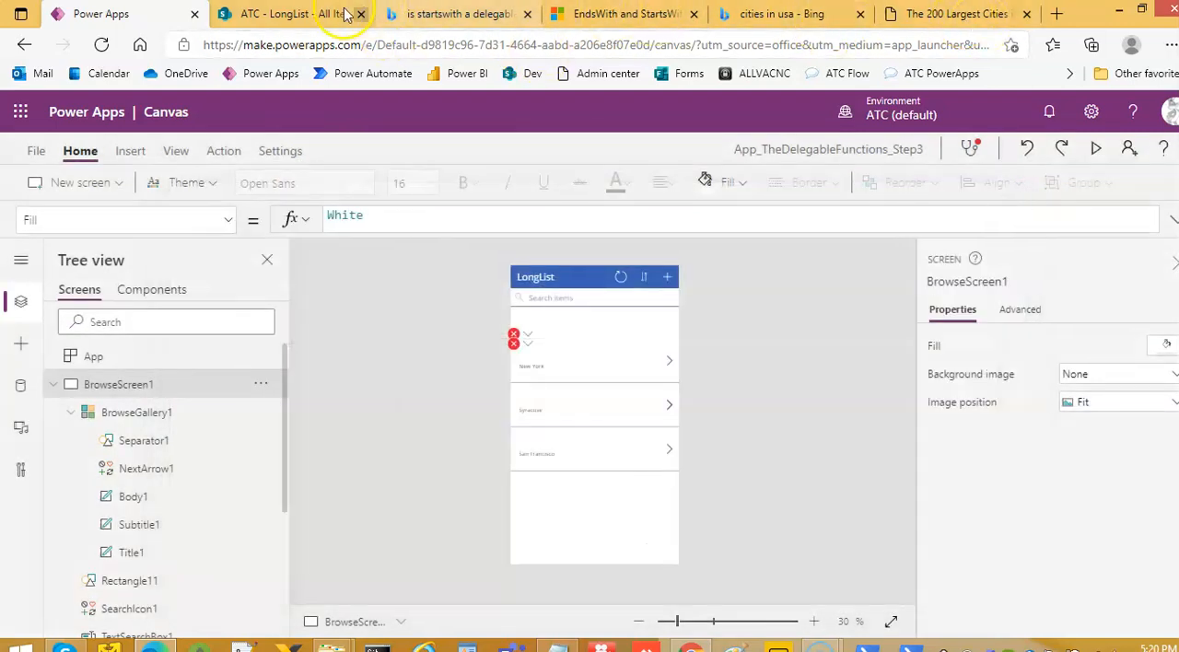
Switch to the SharePoint LongList and examine the City values from the first rows to around ID 50
click(295, 23)
click(168, 14)
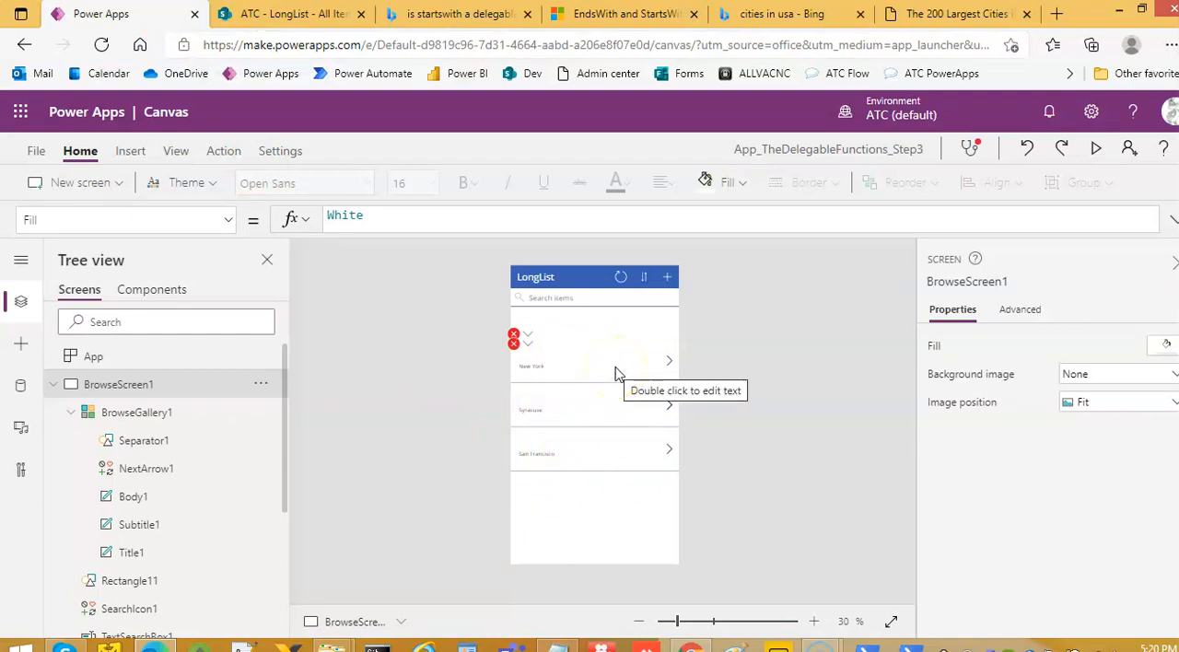
click(267, 13)
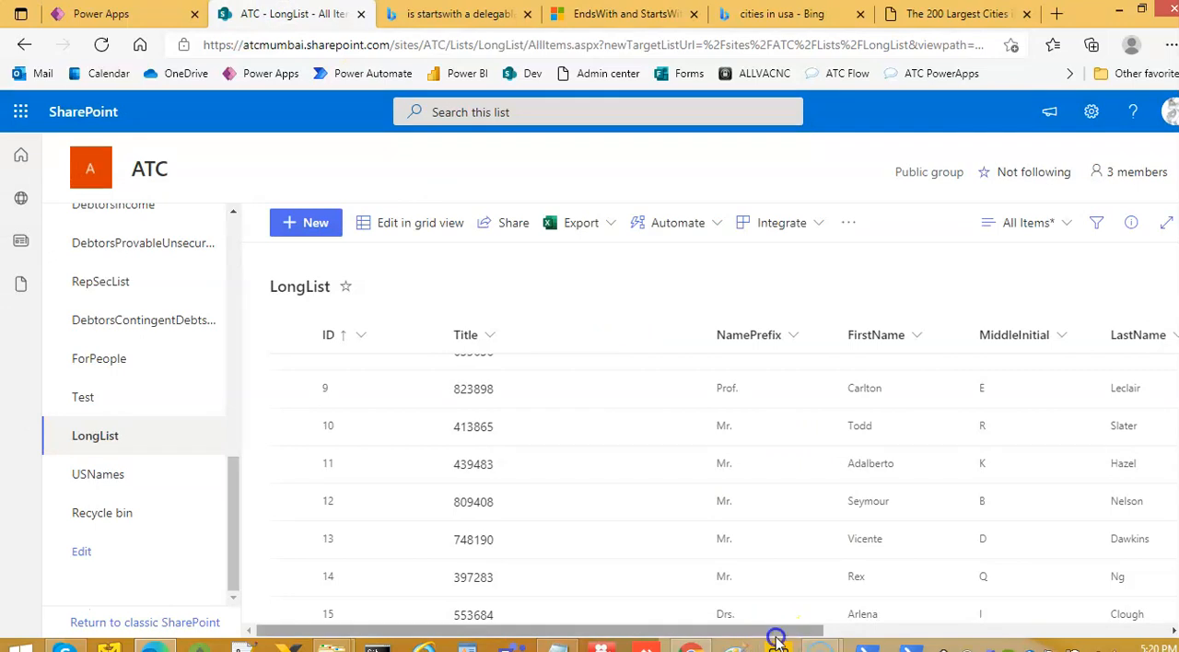
scroll(724, 518, down, 3)
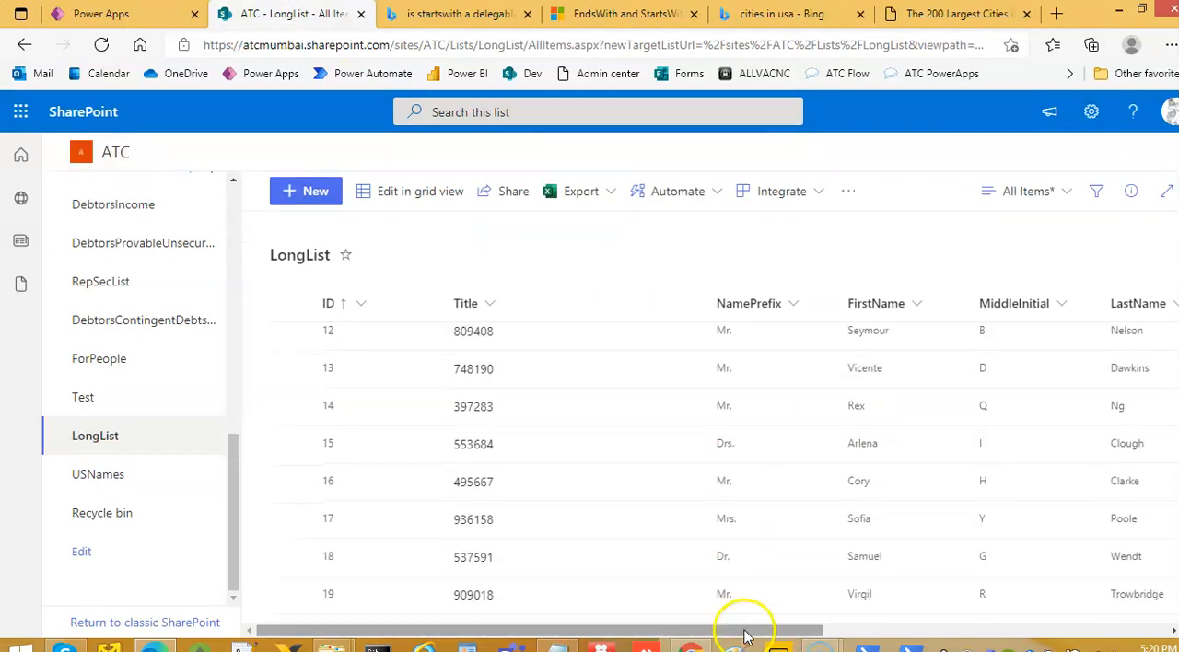
drag(746, 635, 1089, 636)
scroll(1071, 481, up, 5)
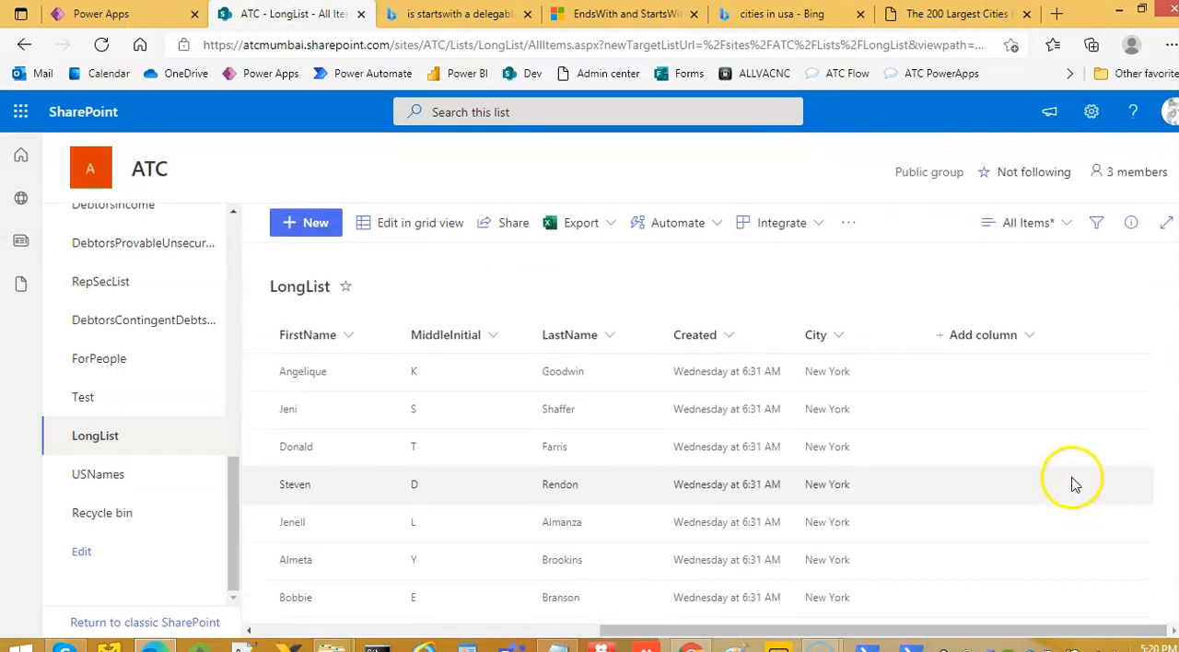
scroll(1073, 482, down, 10)
scroll(1073, 481, down, 5)
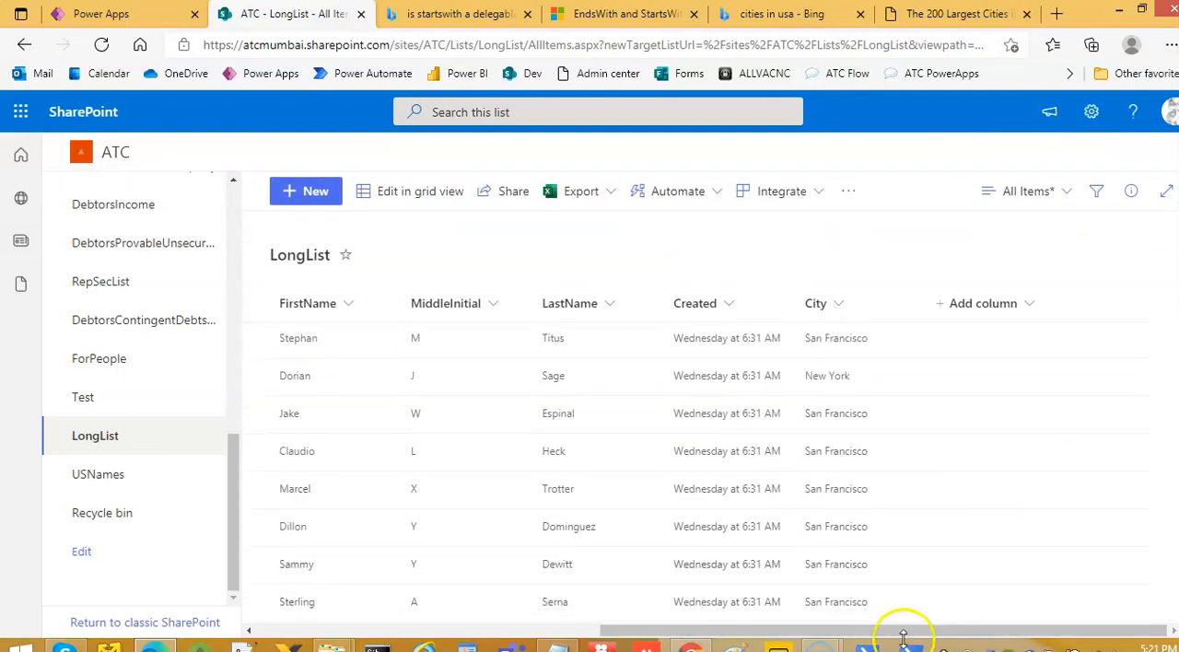
Compare the row IDs around 50 with their City values and examine the cities further down the LongList
drag(903, 636, 532, 638)
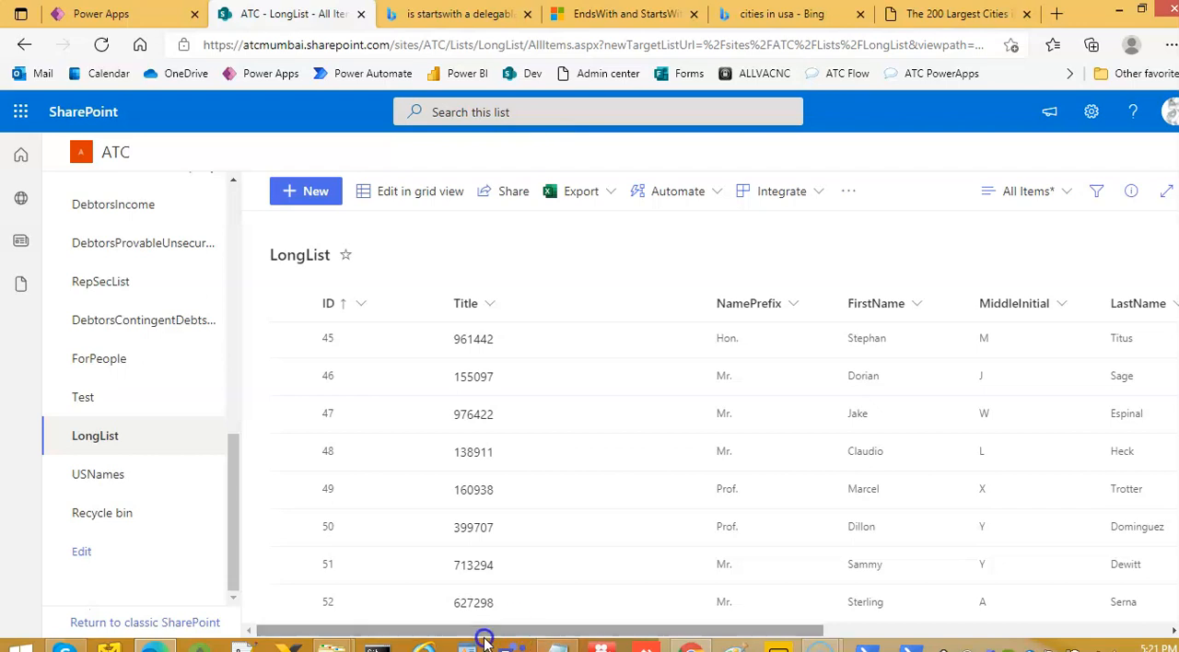
drag(764, 636, 1104, 635)
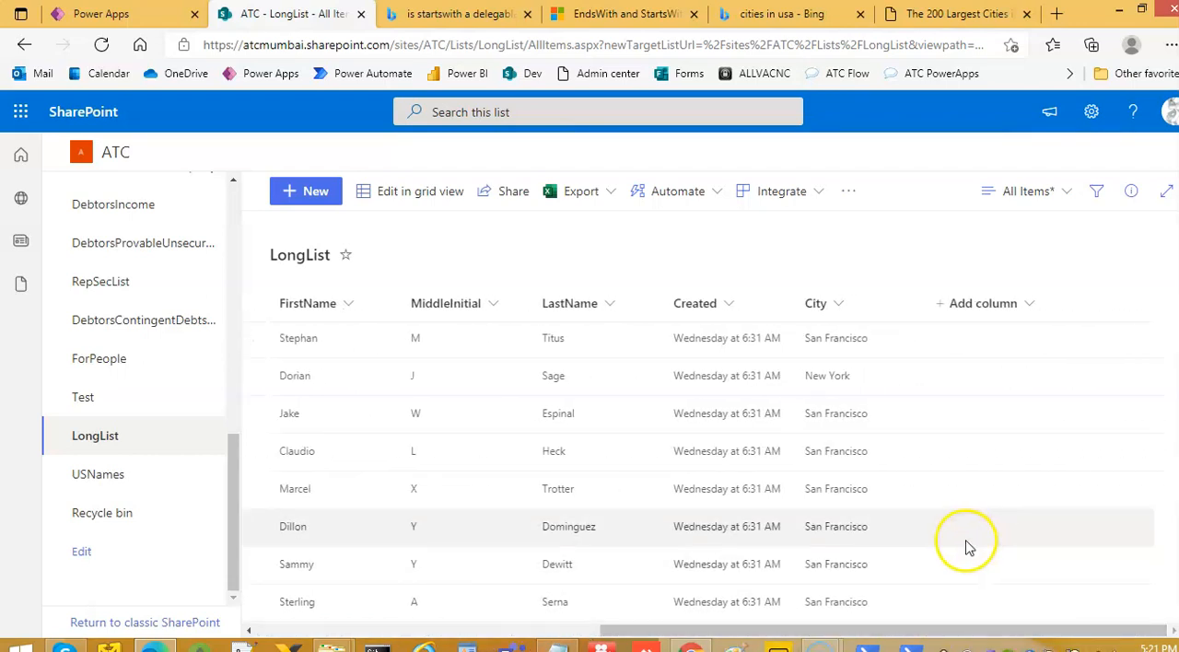
scroll(970, 547, down, 10)
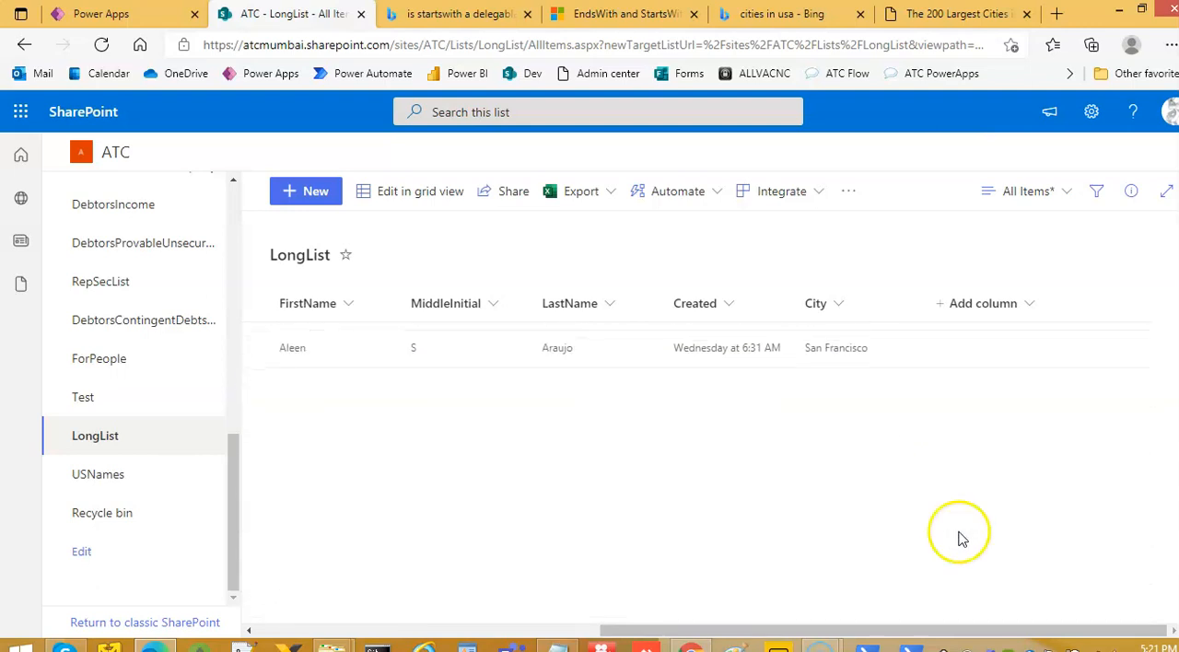
scroll(952, 539, down, 10)
scroll(870, 515, down, 5)
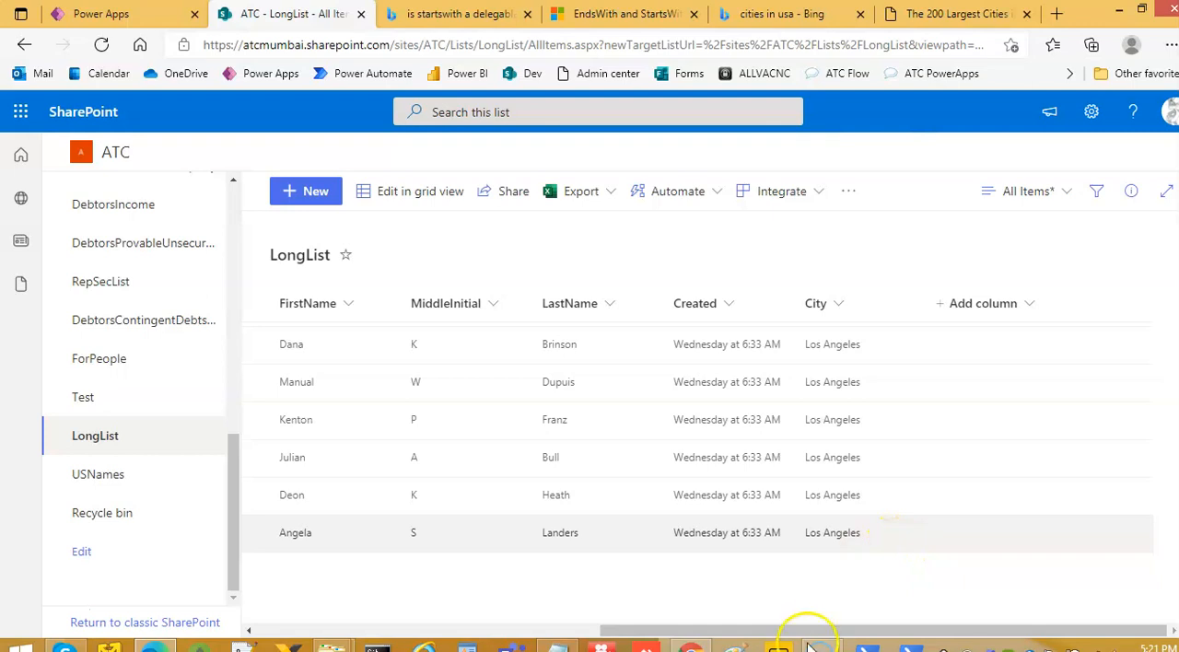
Check the row IDs around 100 in the LongList, and review the browse gallery's GroupBy formula in Power Apps
drag(811, 629, 236, 621)
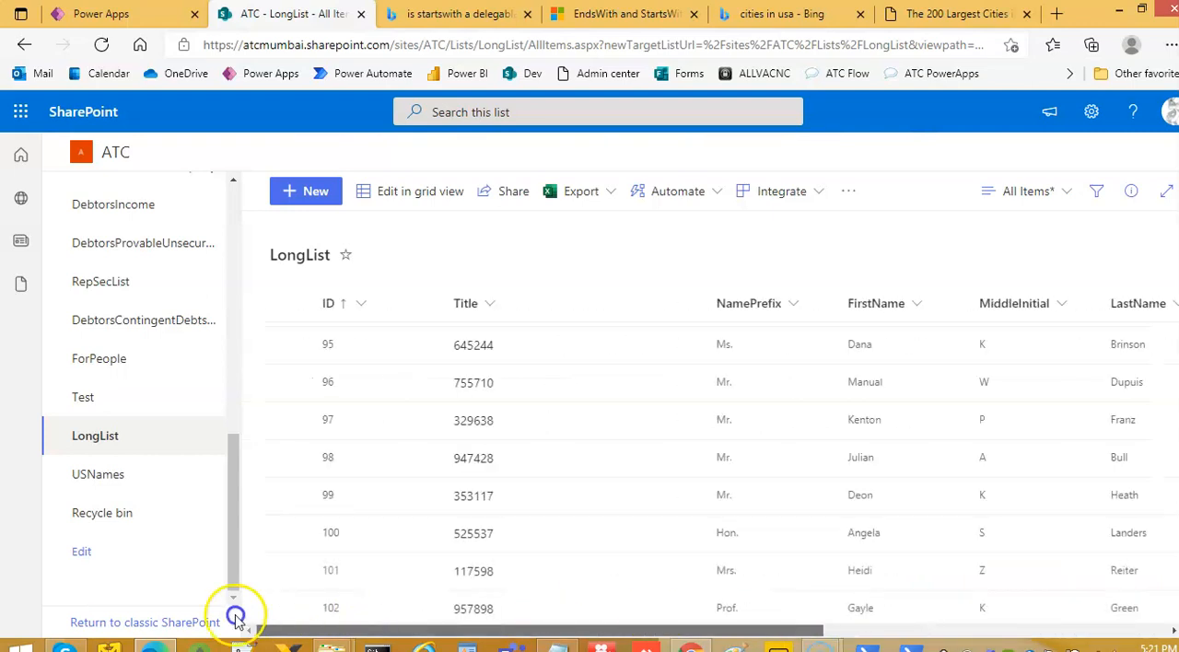
click(108, 15)
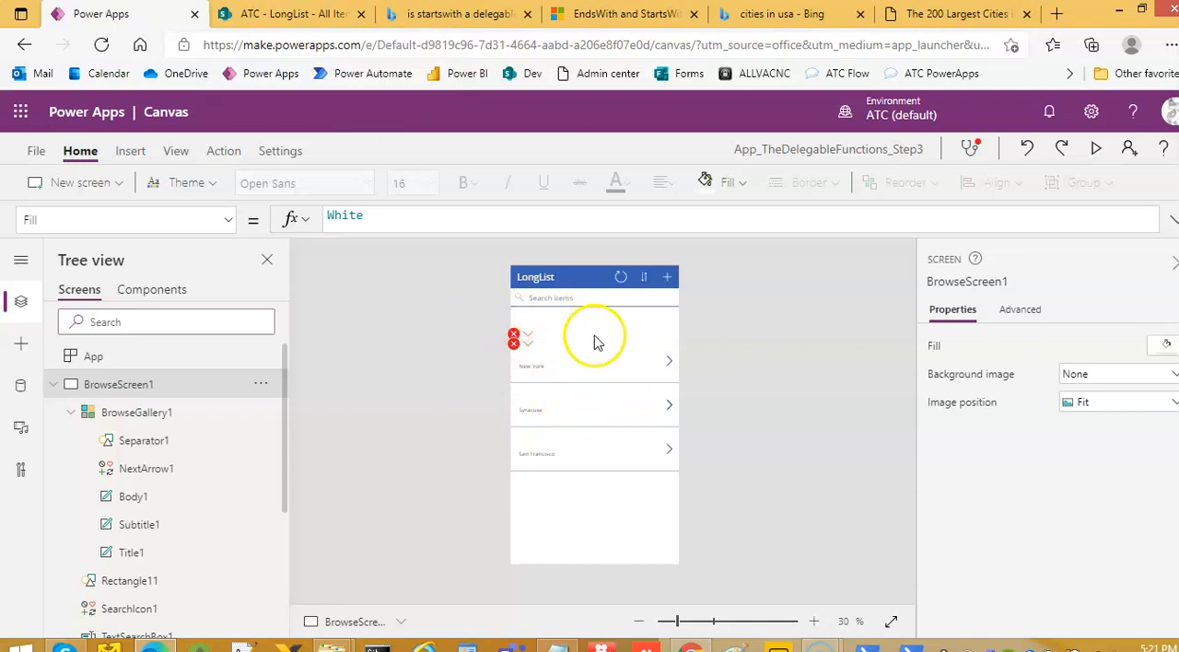
click(671, 469)
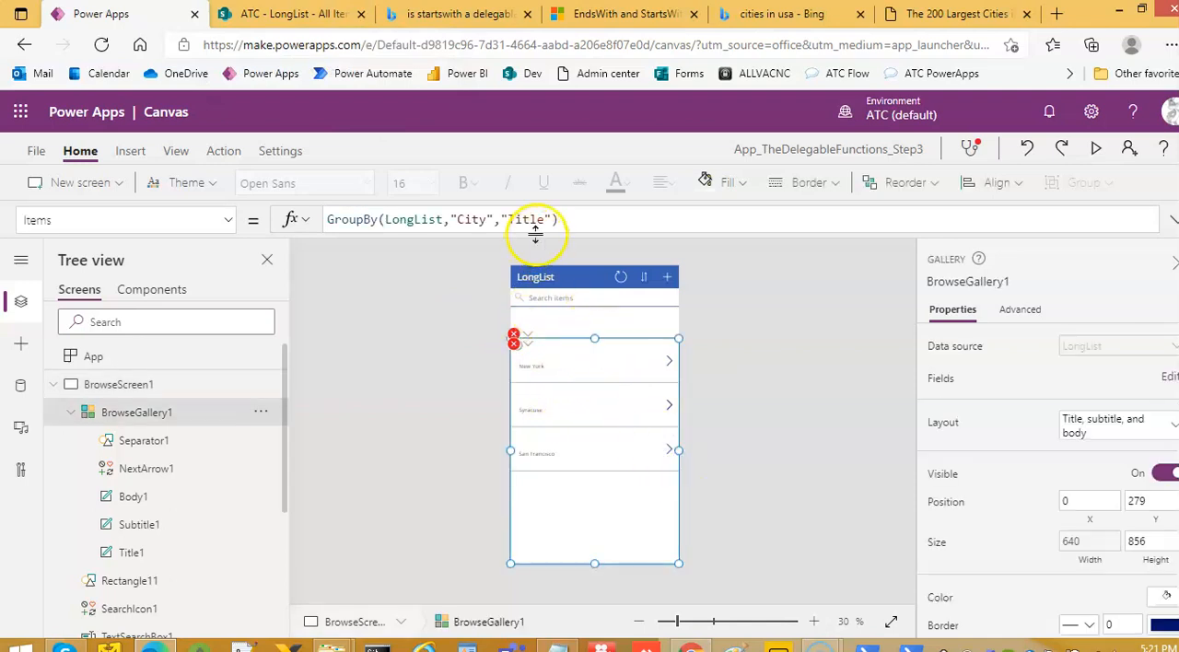
drag(536, 234, 527, 333)
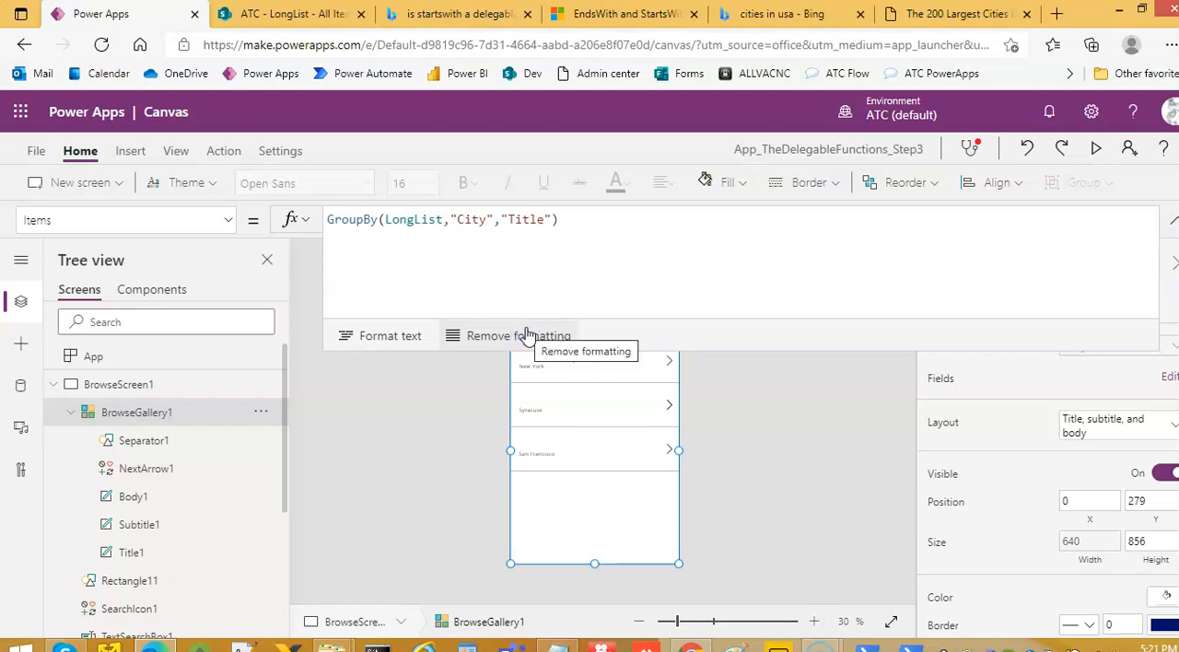
Switch to the SharePoint LongList, set the City of the item with ID 1 to Washington, and save it
click(276, 14)
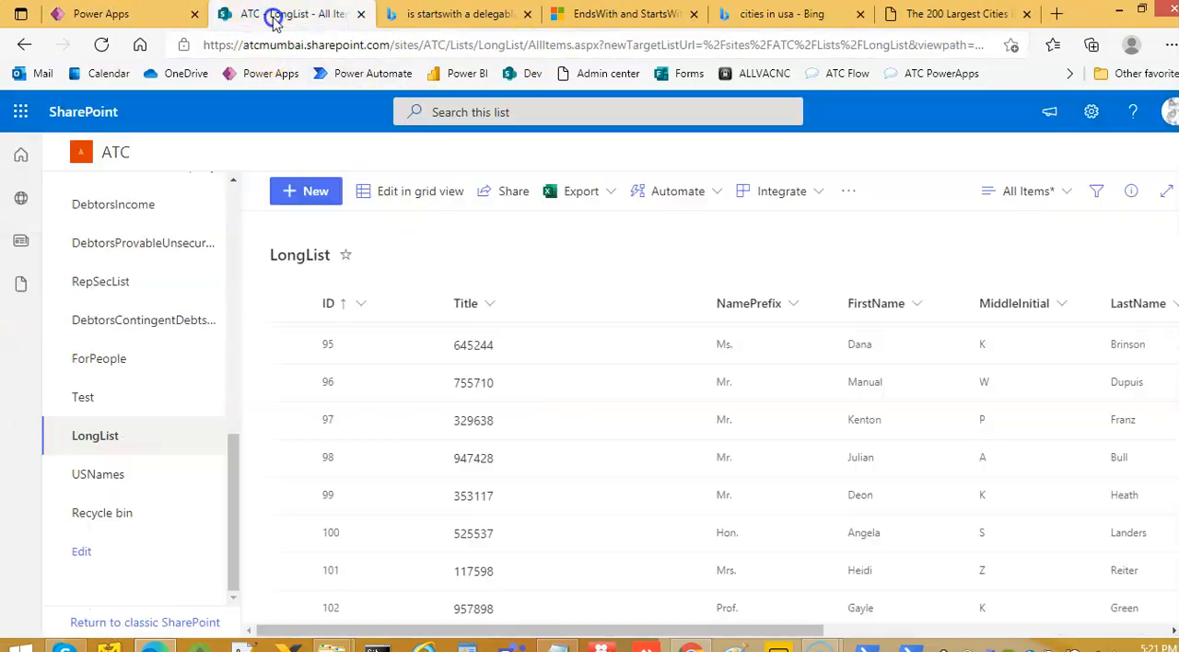
click(1151, 632)
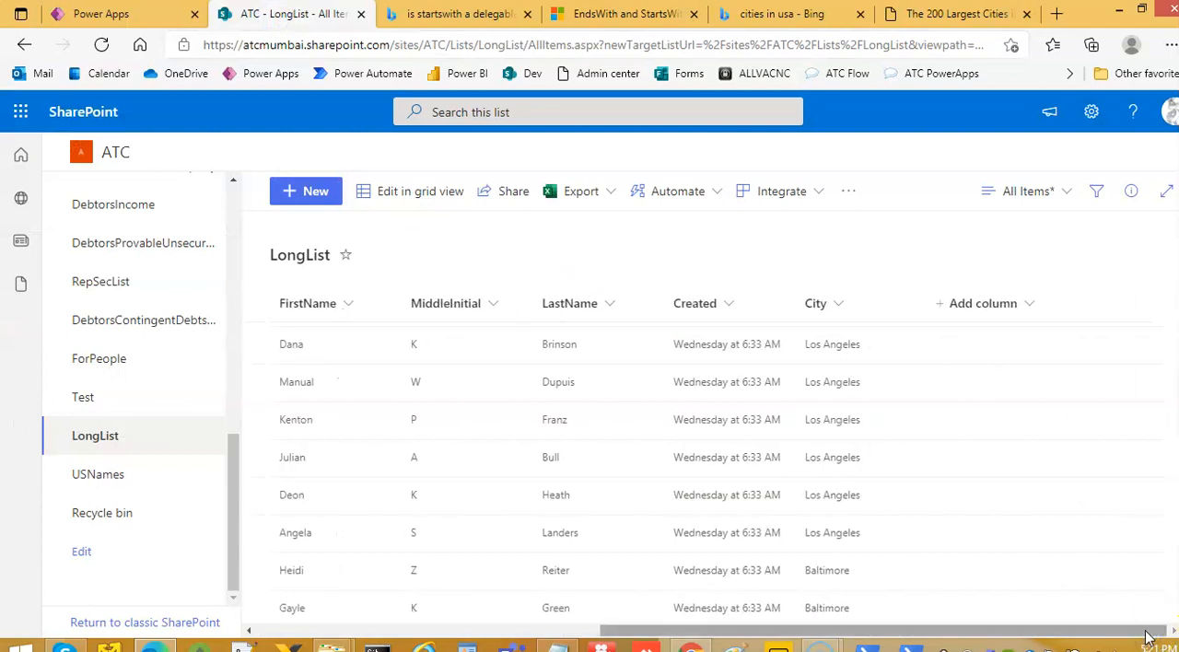
click(289, 632)
scroll(403, 402, up, 5)
scroll(402, 402, up, 20)
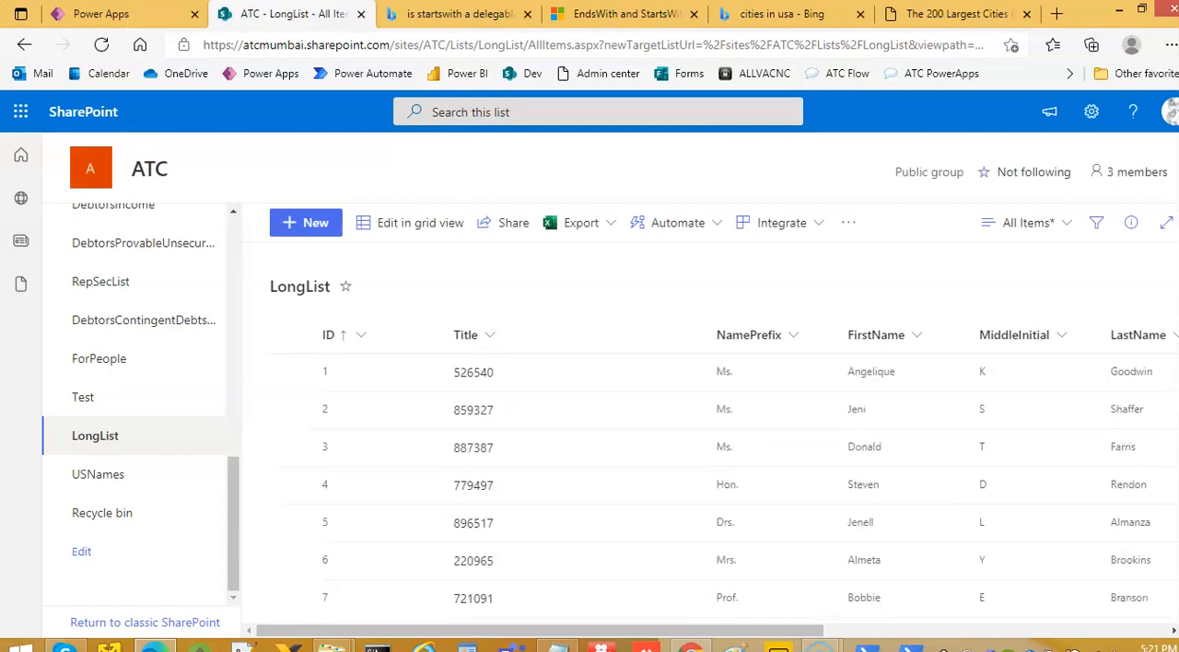
click(290, 373)
click(387, 222)
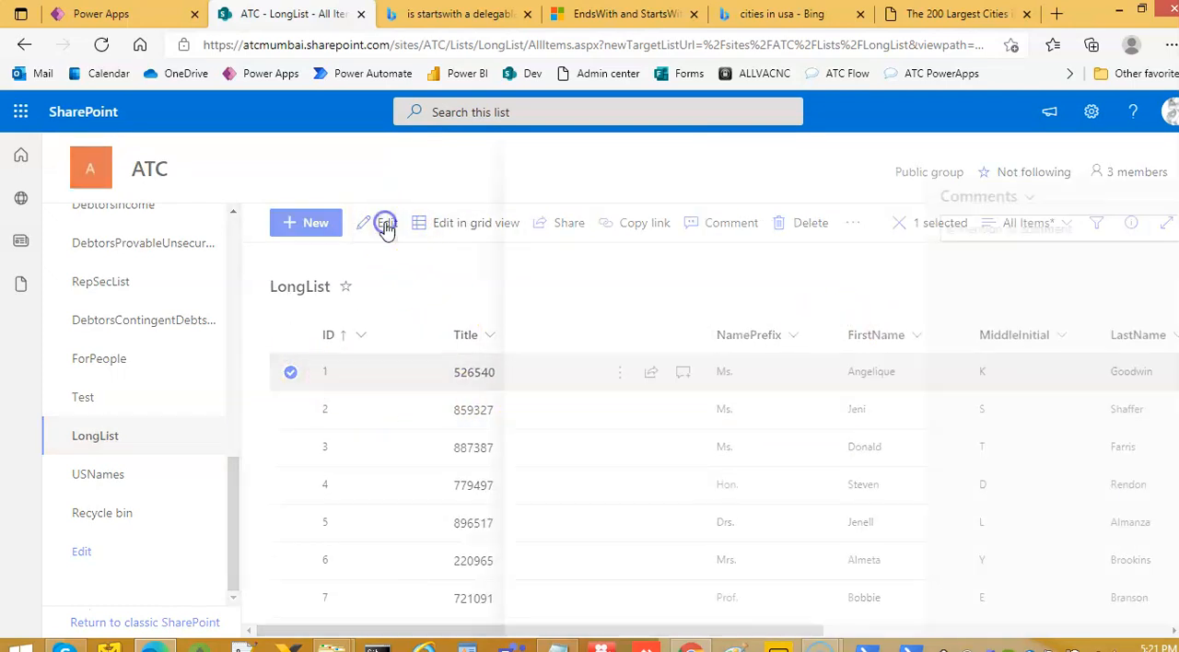
scroll(639, 508, down, 2)
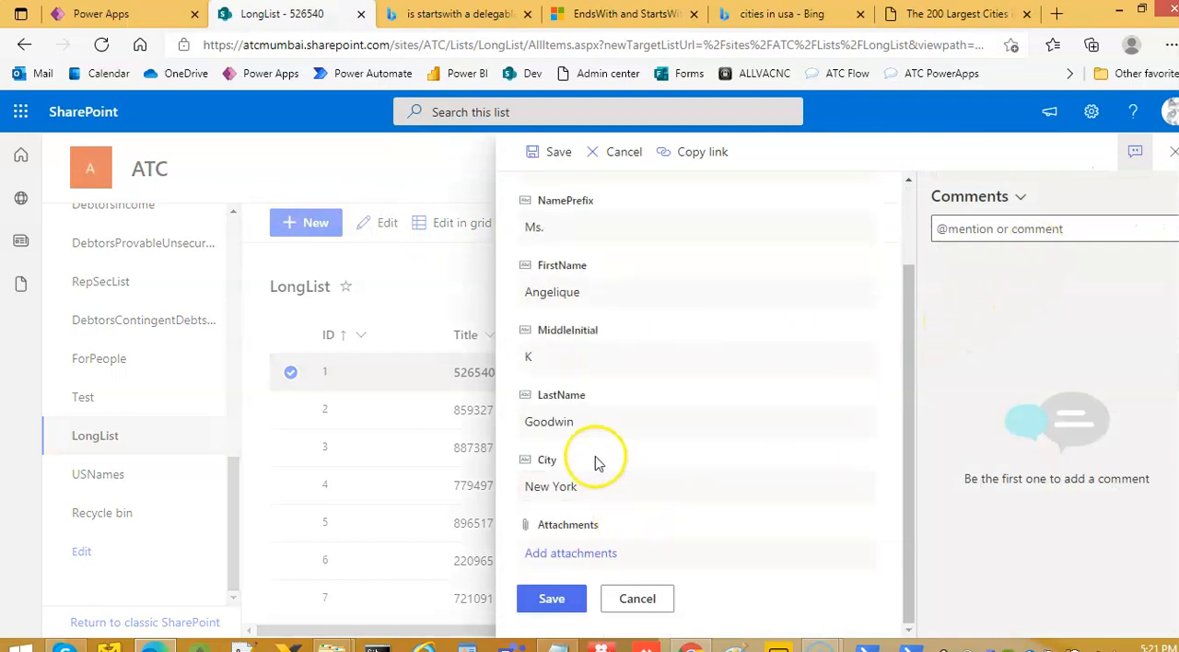
drag(608, 486, 440, 474)
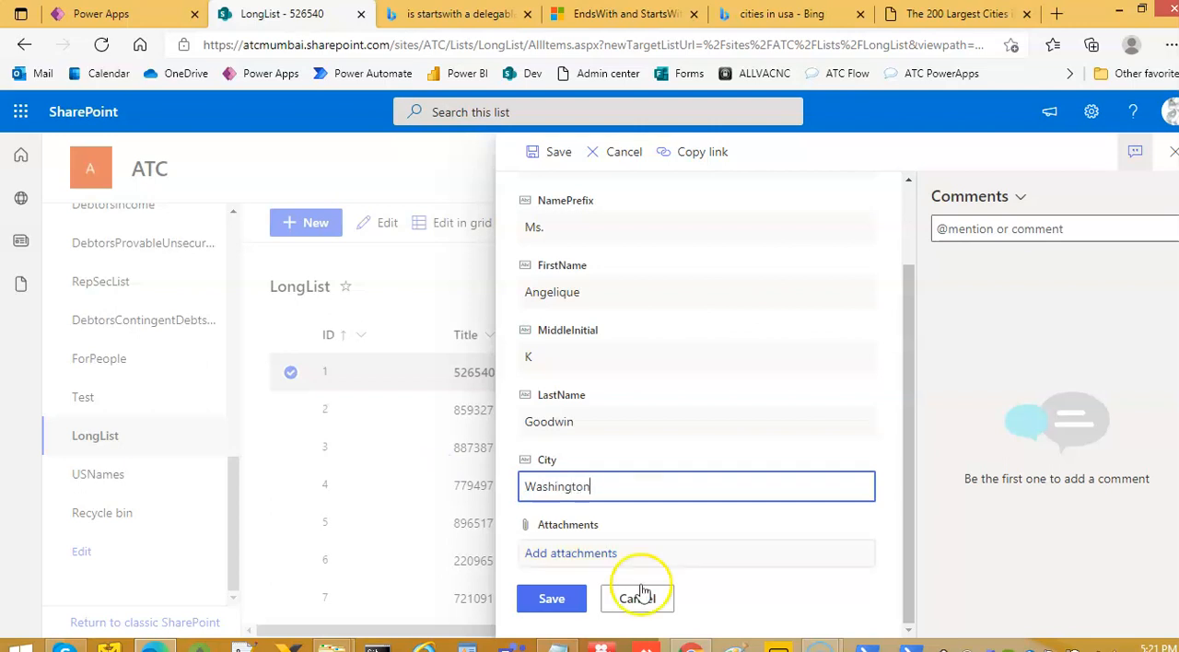
click(551, 600)
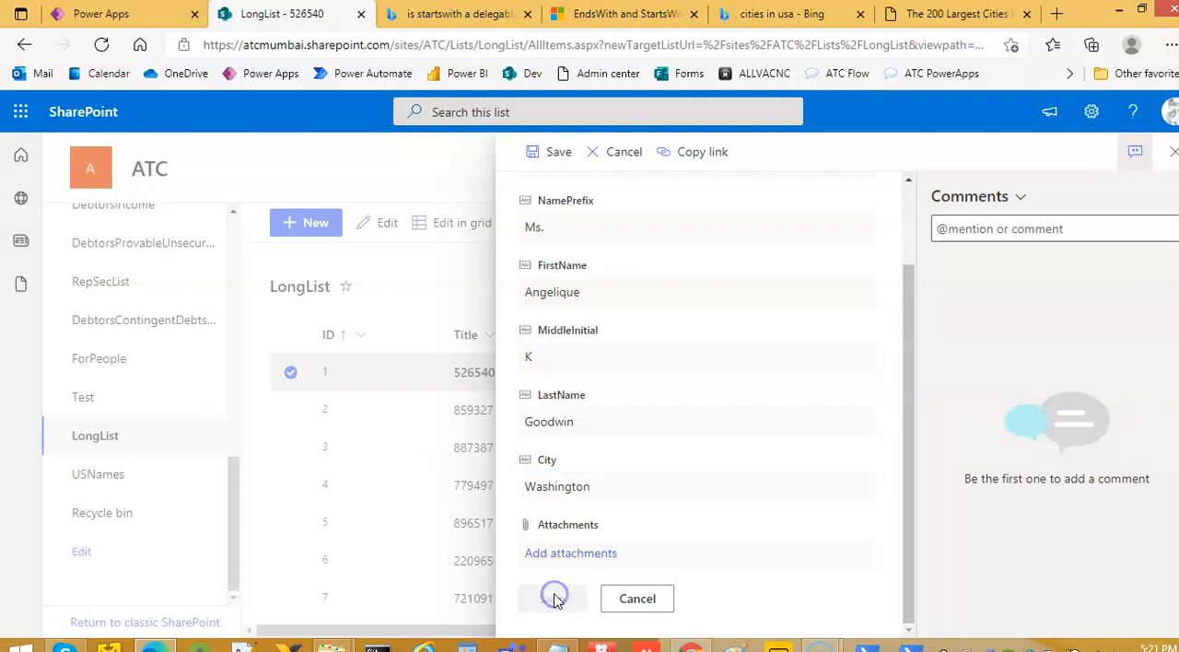
Switch to Power Apps and refresh the LongList data source
click(108, 11)
click(21, 387)
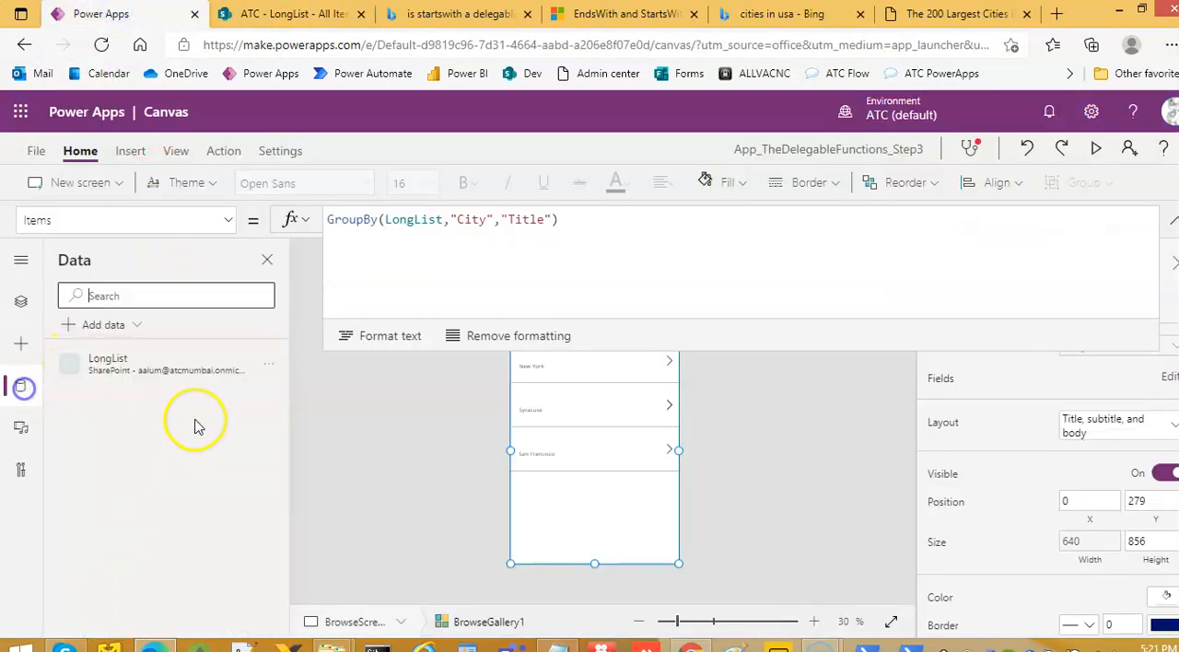
click(267, 365)
click(323, 430)
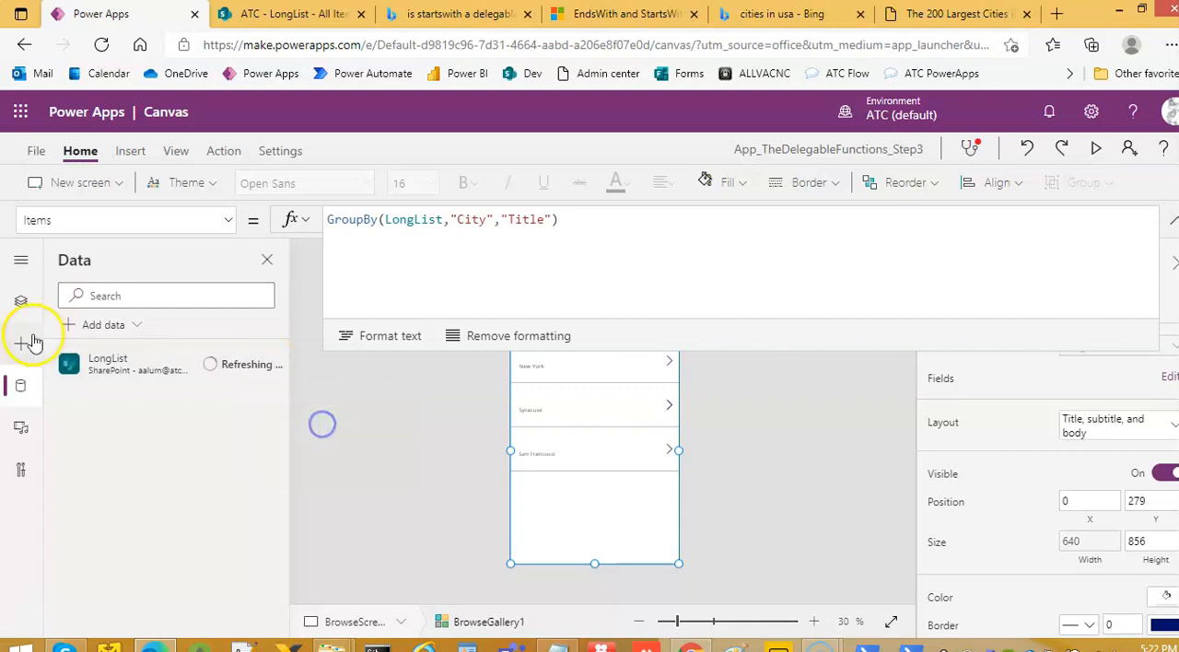
Preview the app with the formula bar collapsed and refresh the grouped city gallery
click(21, 301)
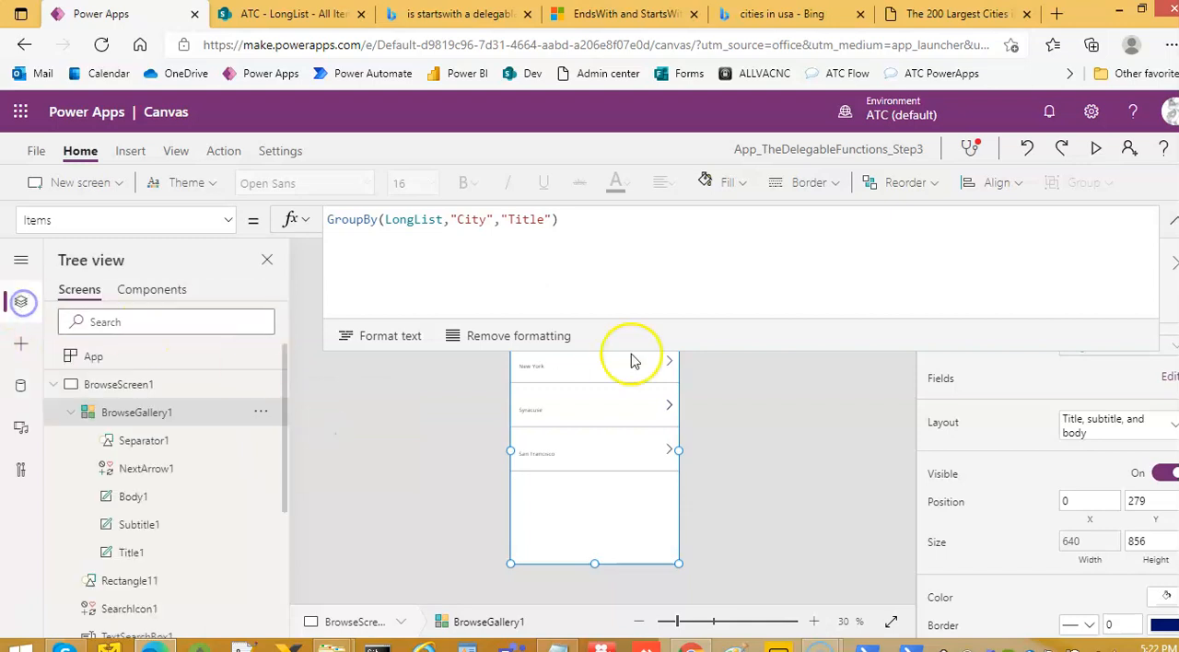
click(1173, 221)
click(1094, 150)
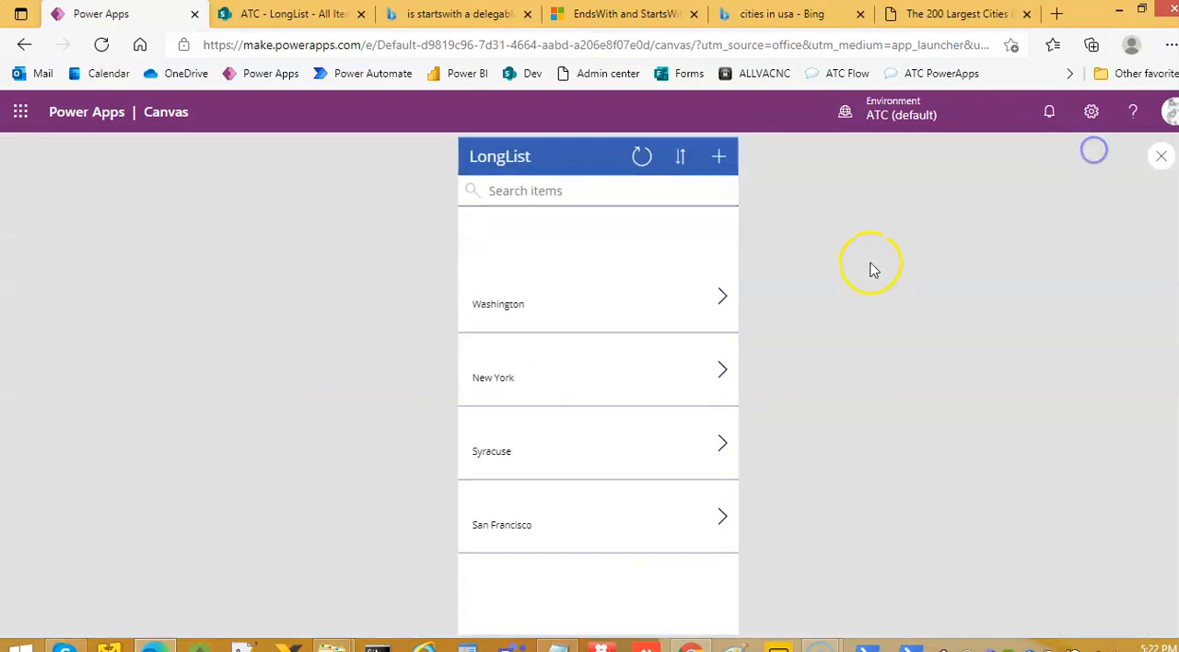
click(644, 157)
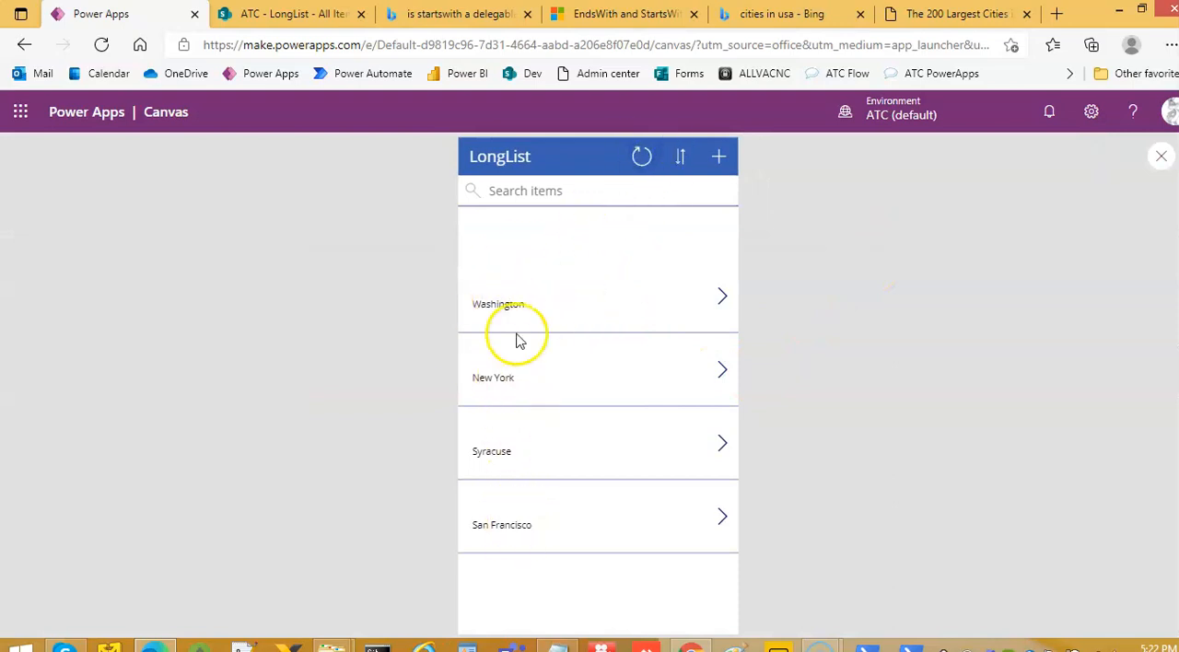
Deselect the edited item in the SharePoint LongList and compare rows further down with the cities in the app preview
click(307, 15)
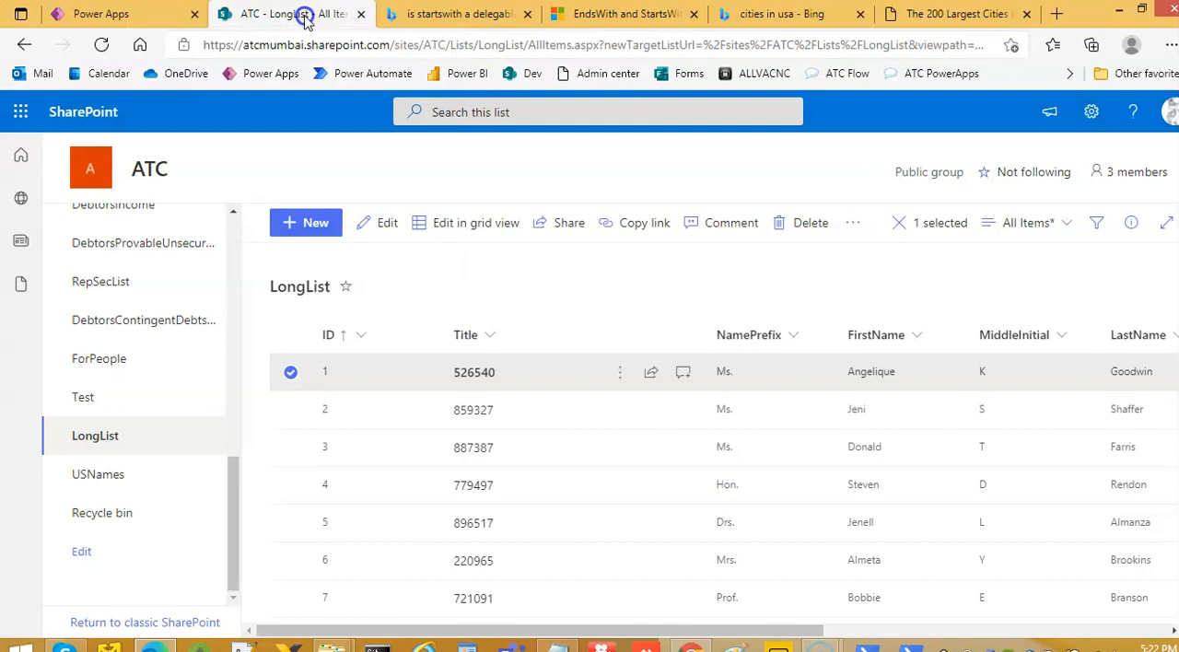
click(290, 372)
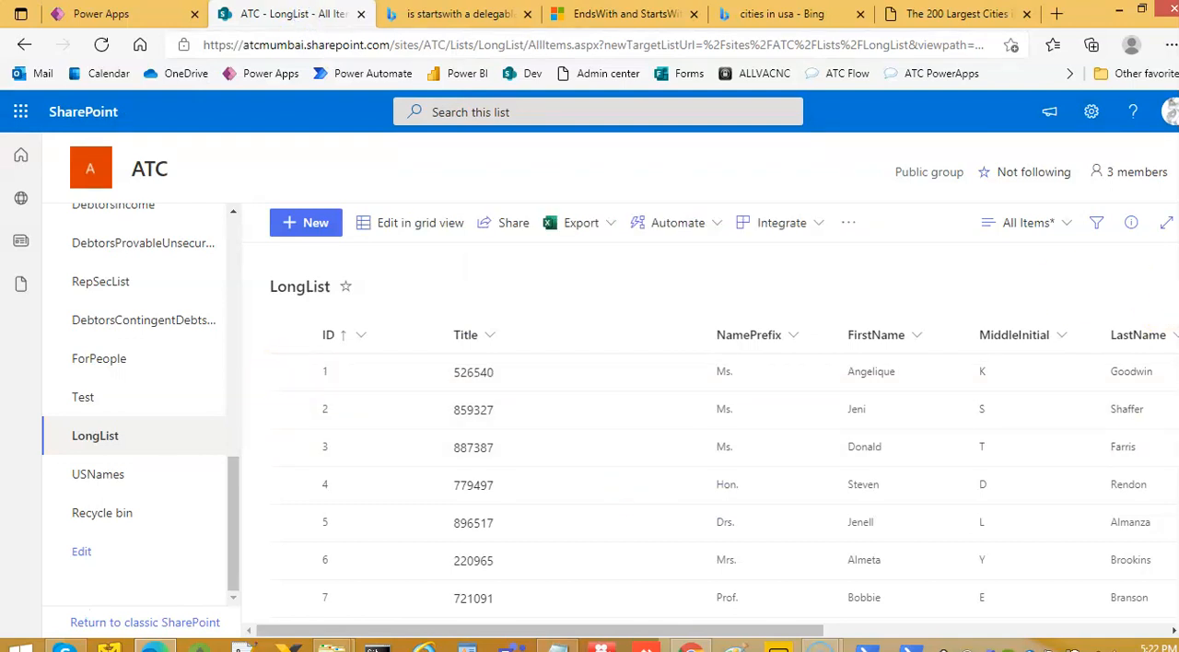
scroll(724, 479, down, 20)
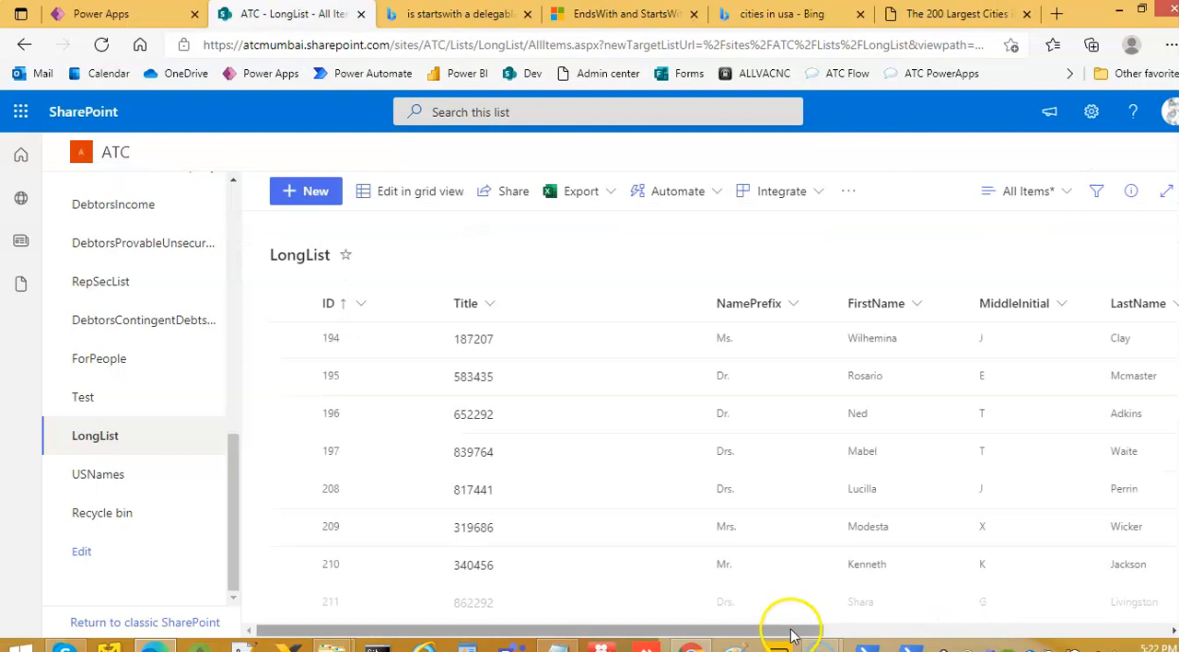
scroll(1053, 553, down, 10)
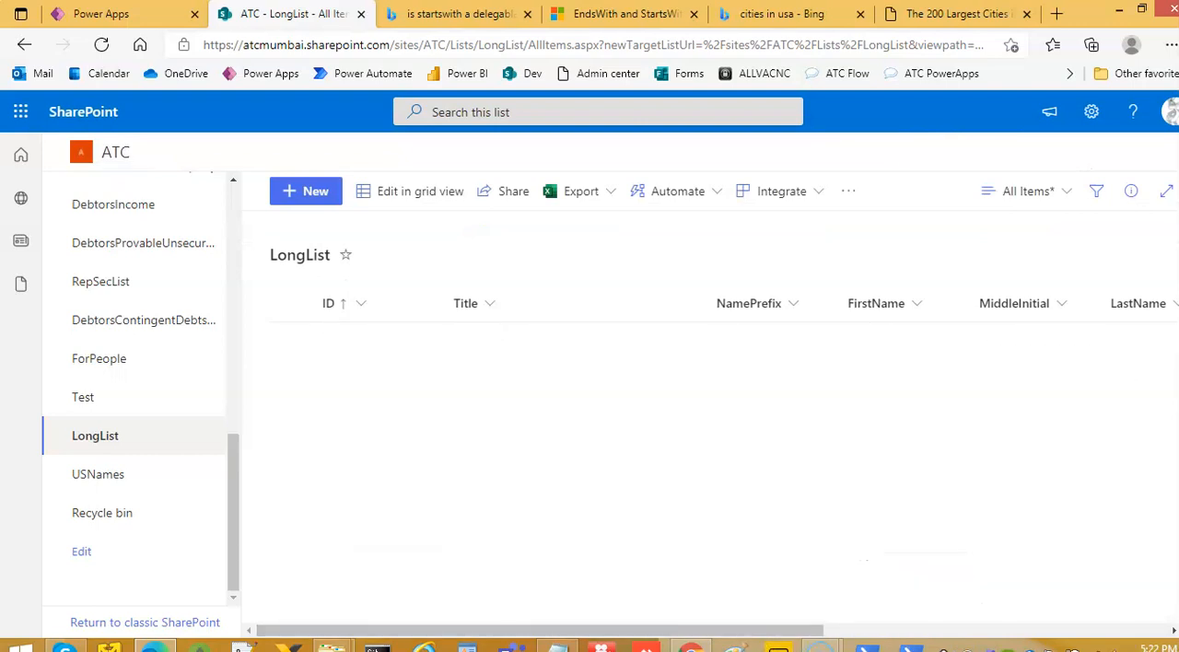
click(131, 13)
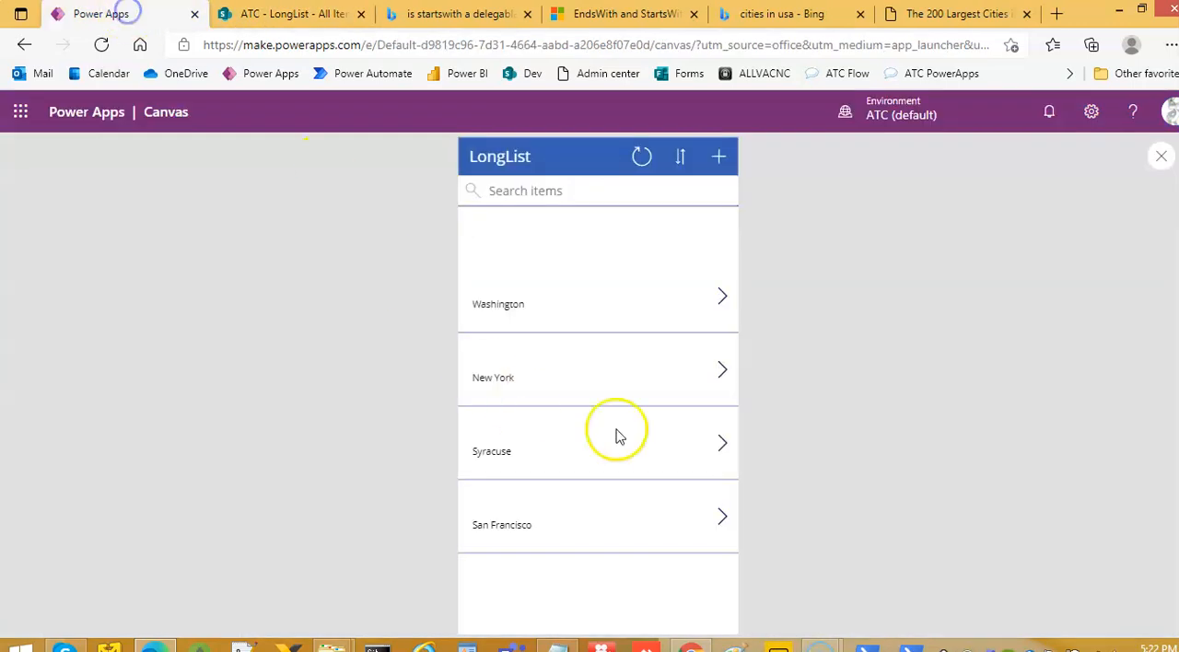
click(269, 21)
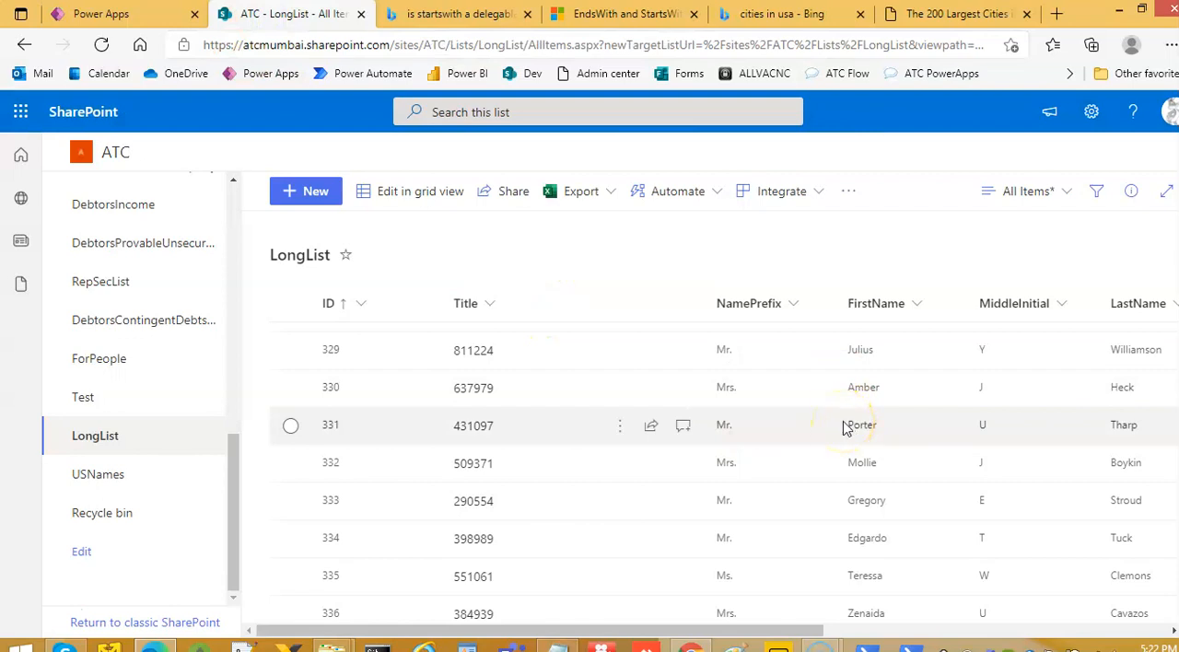
Return to Power Apps, close the app preview, and examine the GroupBy formula in the browse gallery's Items property
click(101, 14)
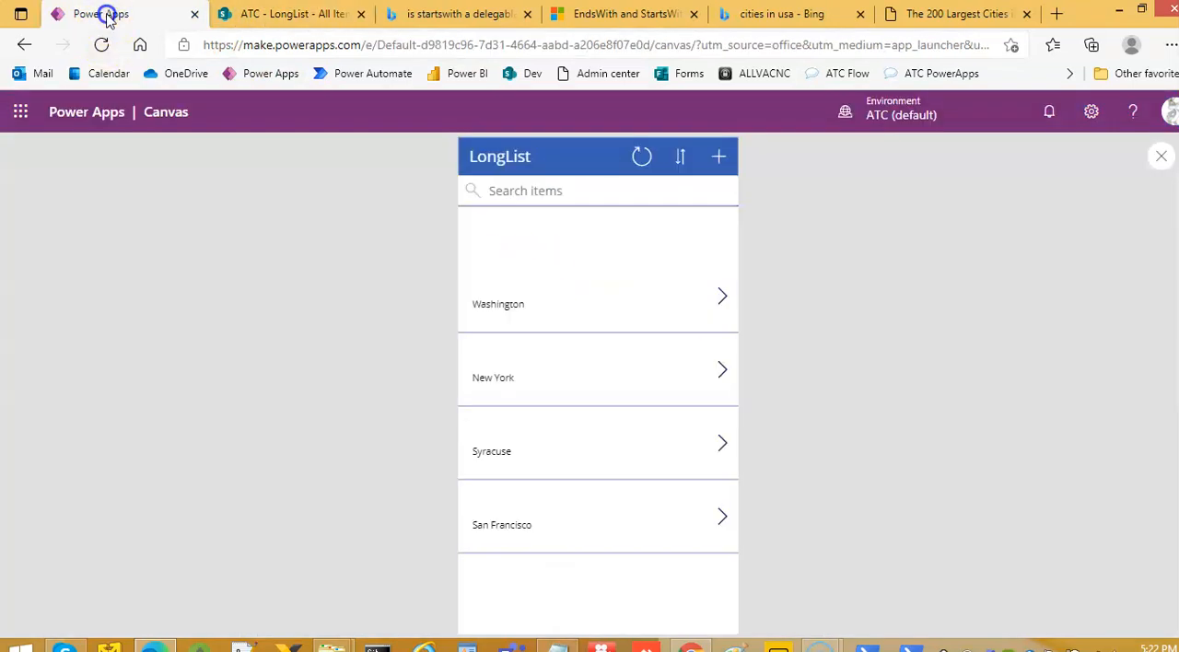
click(1161, 162)
click(750, 447)
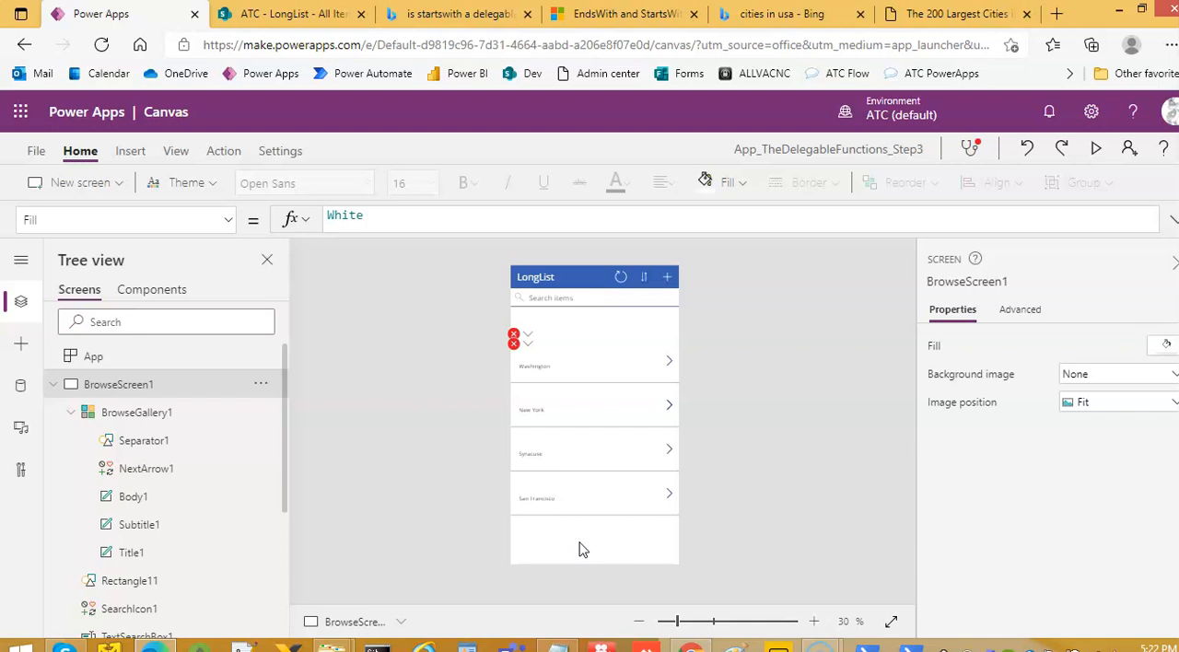
click(632, 523)
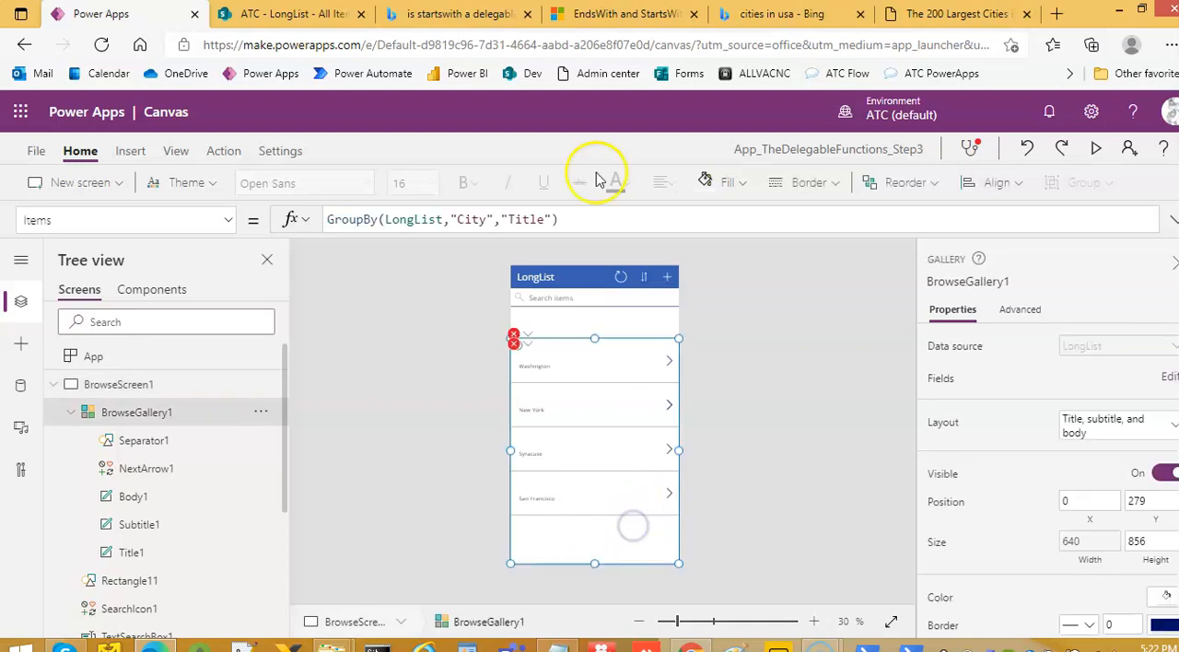
drag(618, 234, 632, 347)
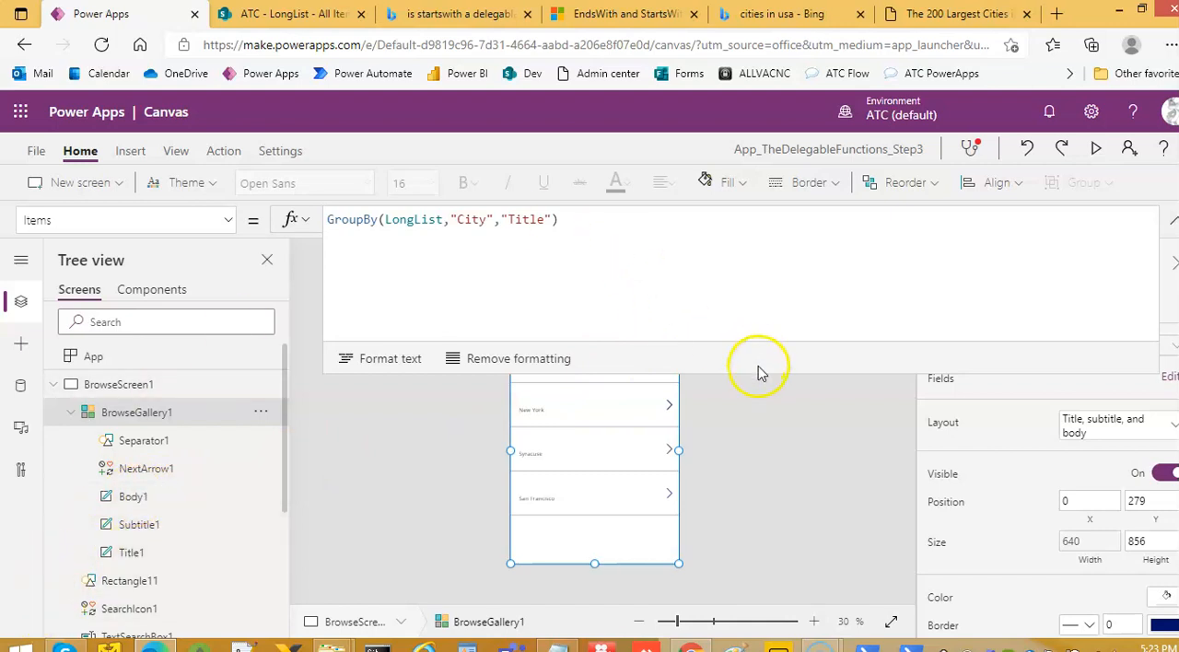
drag(757, 372, 744, 238)
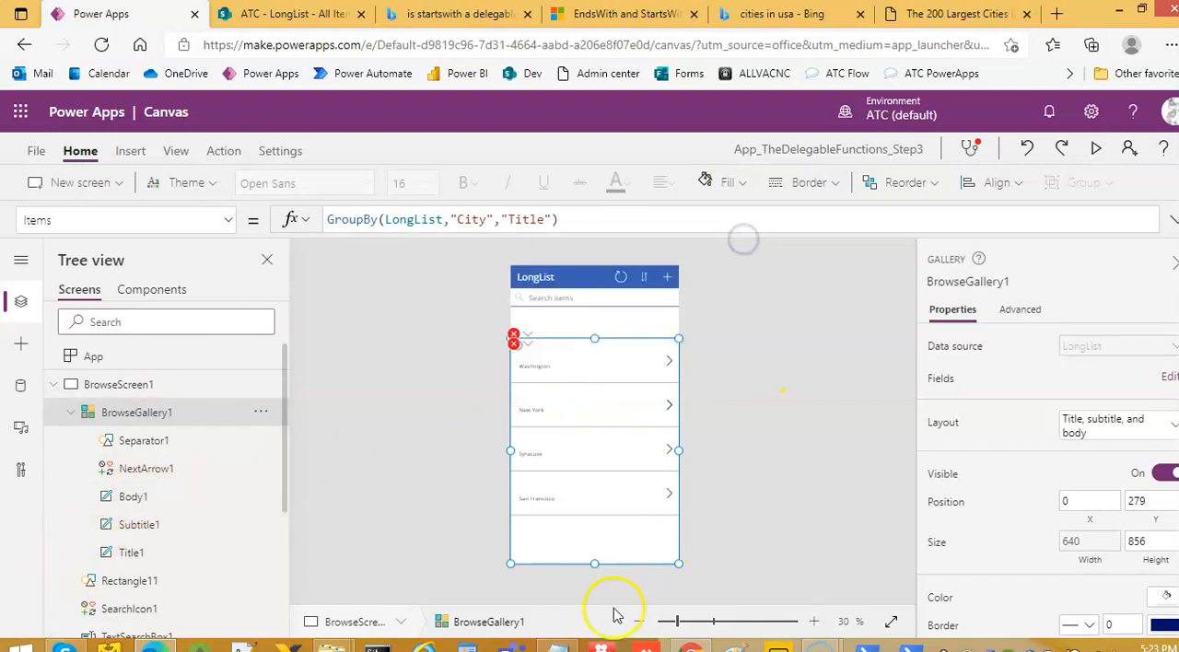
mouse_move(557, 648)
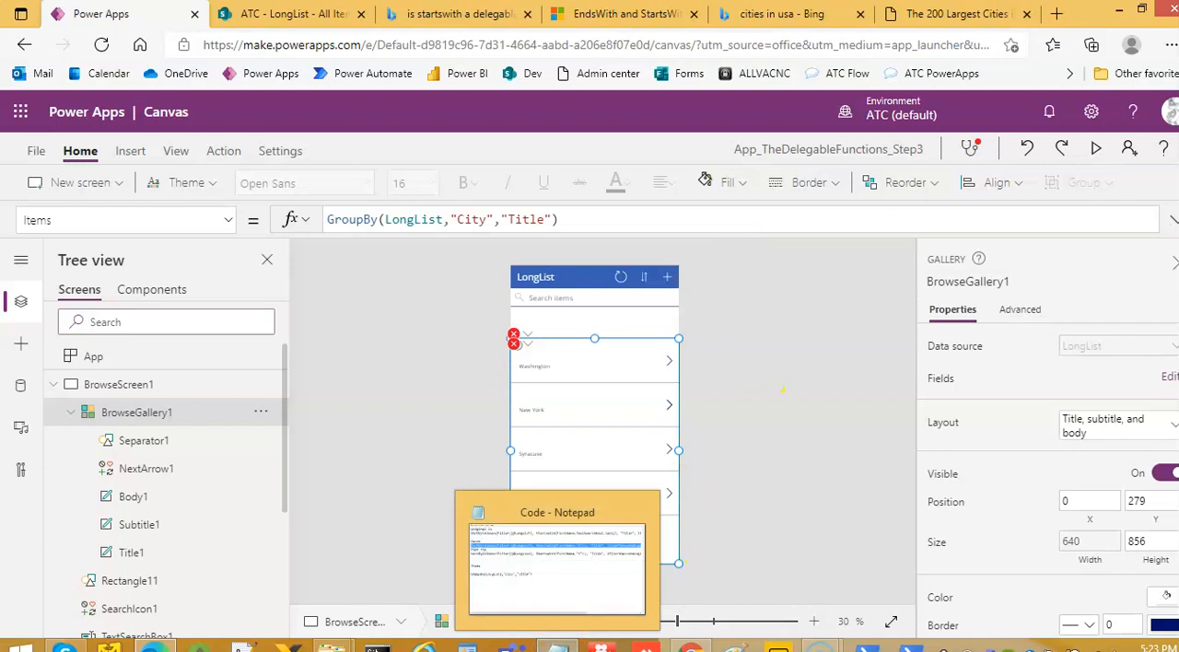
Switch to the SharePoint LongList and examine the City values around ID 330 and in the rows above
click(294, 14)
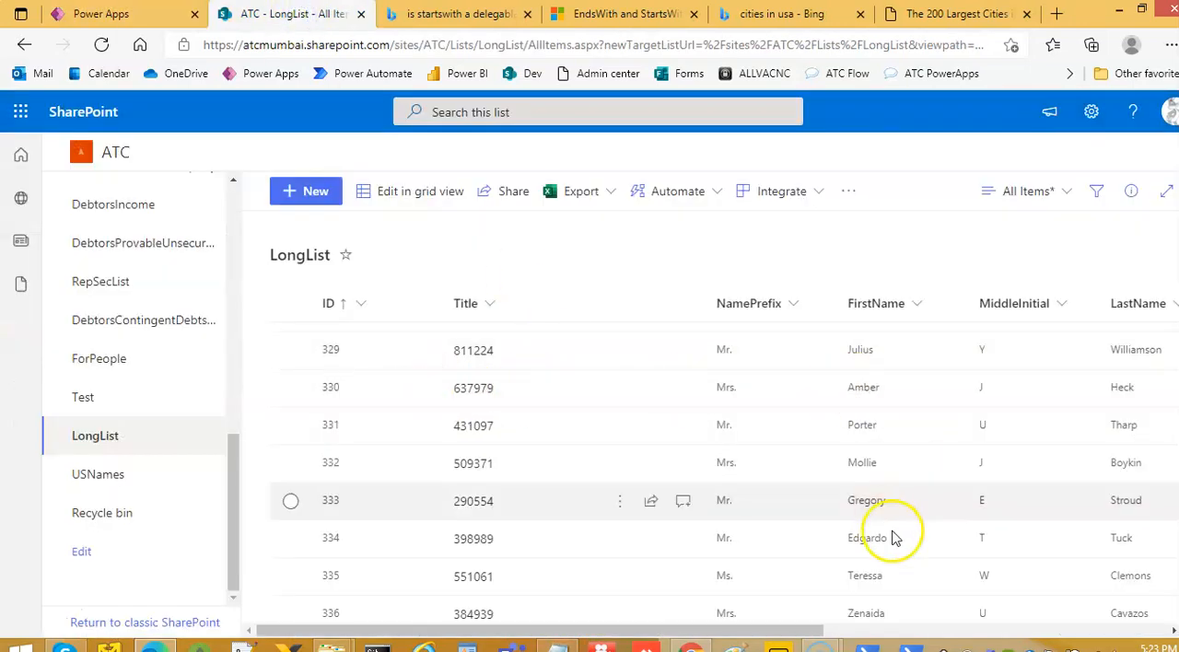
click(1134, 632)
scroll(921, 396, down, 1)
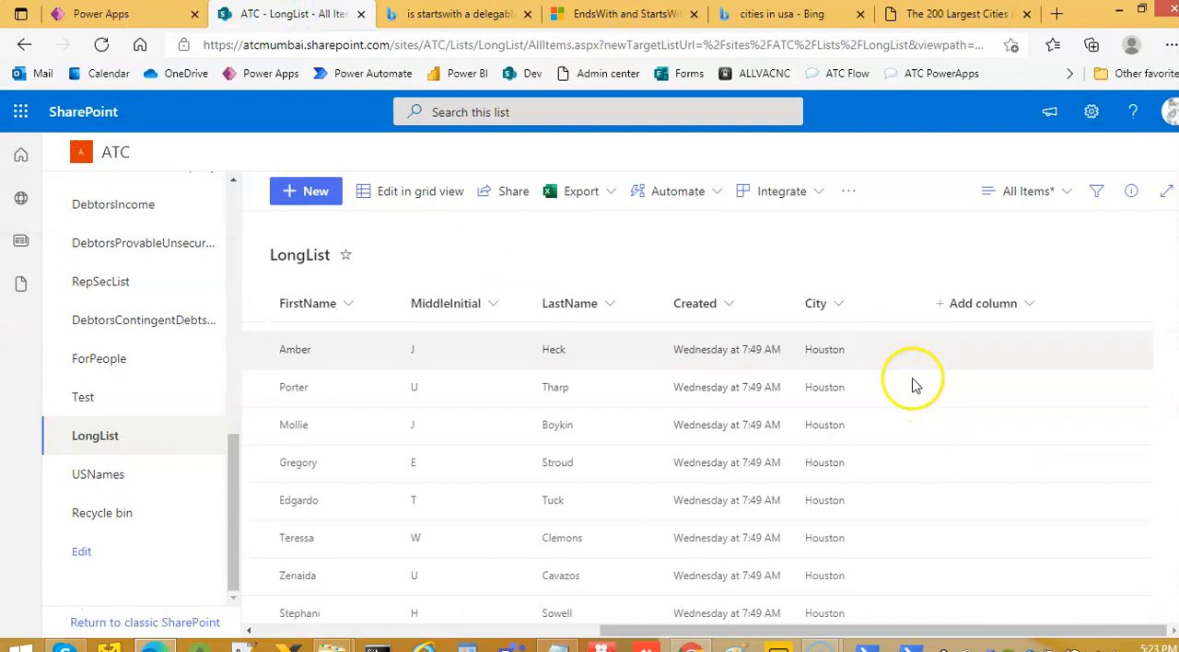
scroll(869, 403, down, 3)
scroll(863, 416, up, 5)
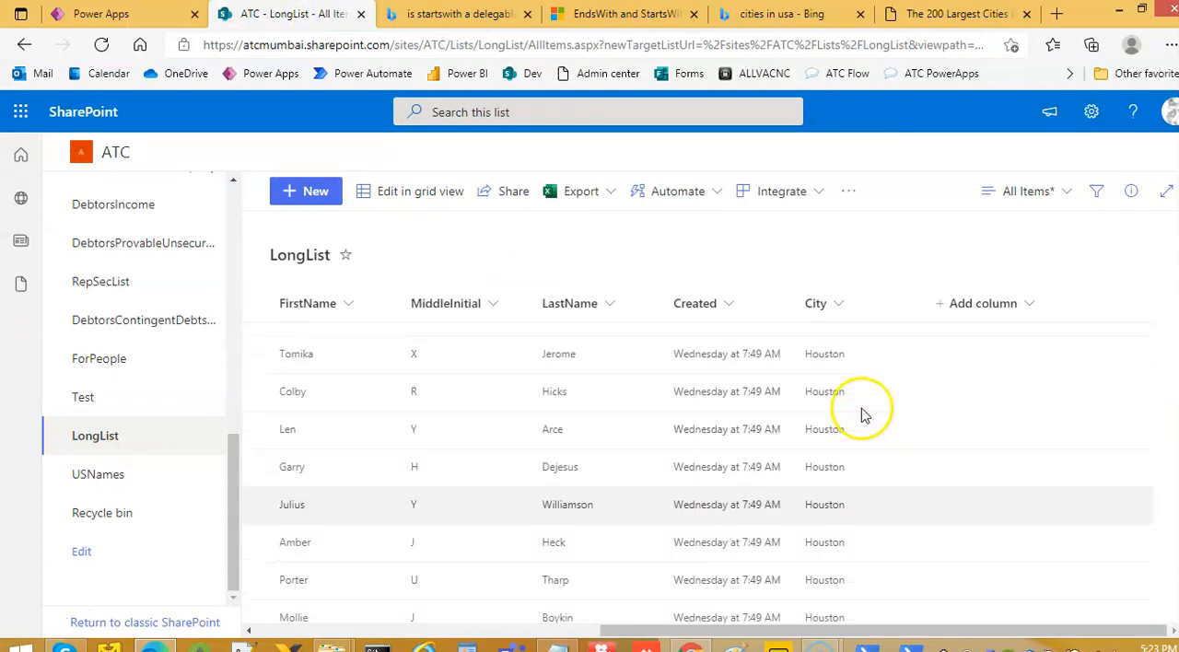
scroll(862, 410, up, 10)
scroll(866, 396, up, 3)
drag(868, 632, 500, 632)
scroll(687, 455, up, 10)
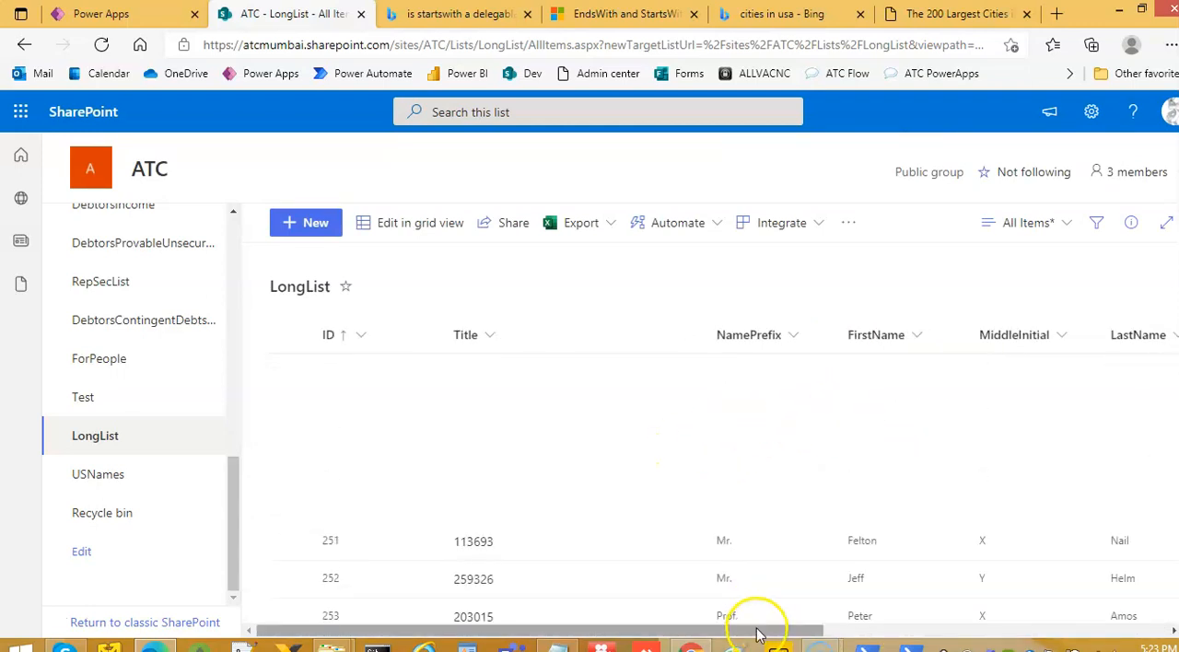
Compare the Power Apps gallery's cities with the City values in the first rows of the SharePoint LongList
click(124, 13)
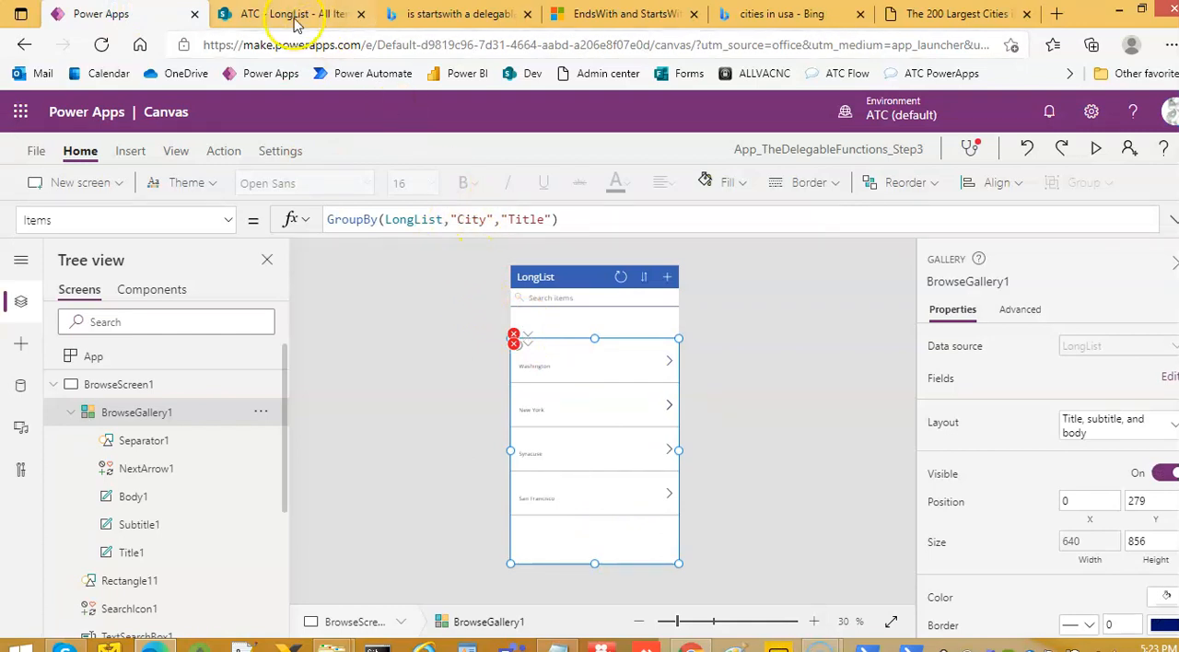
click(336, 13)
scroll(784, 500, up, 3)
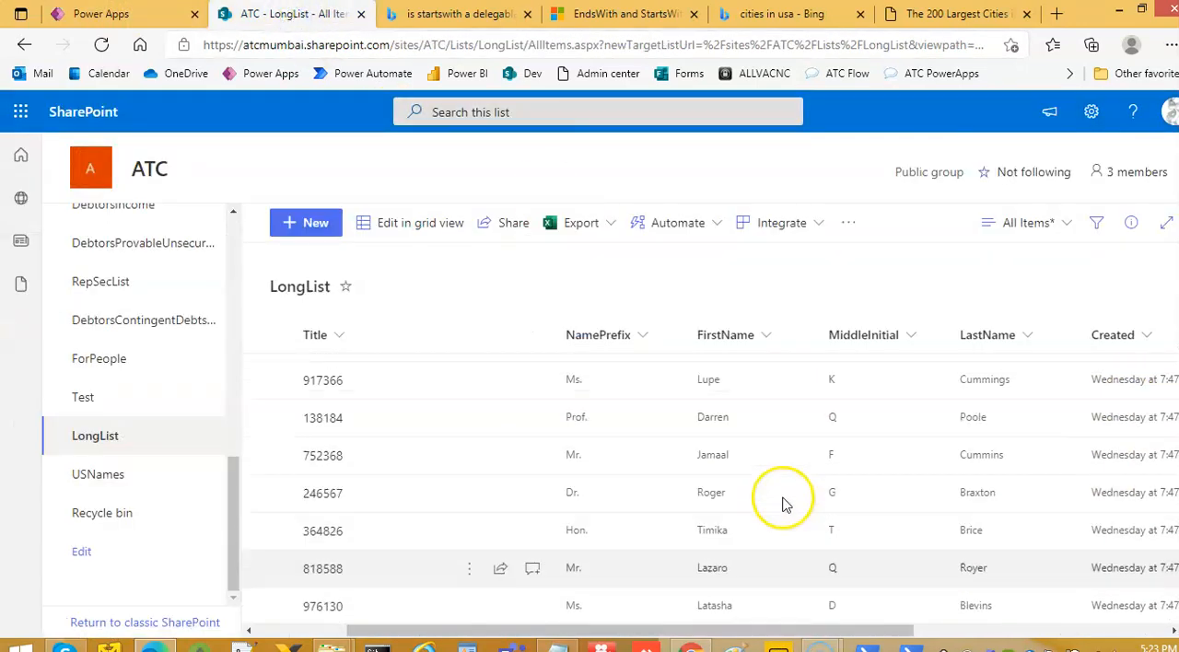
drag(761, 633, 1165, 539)
scroll(995, 368, down, 10)
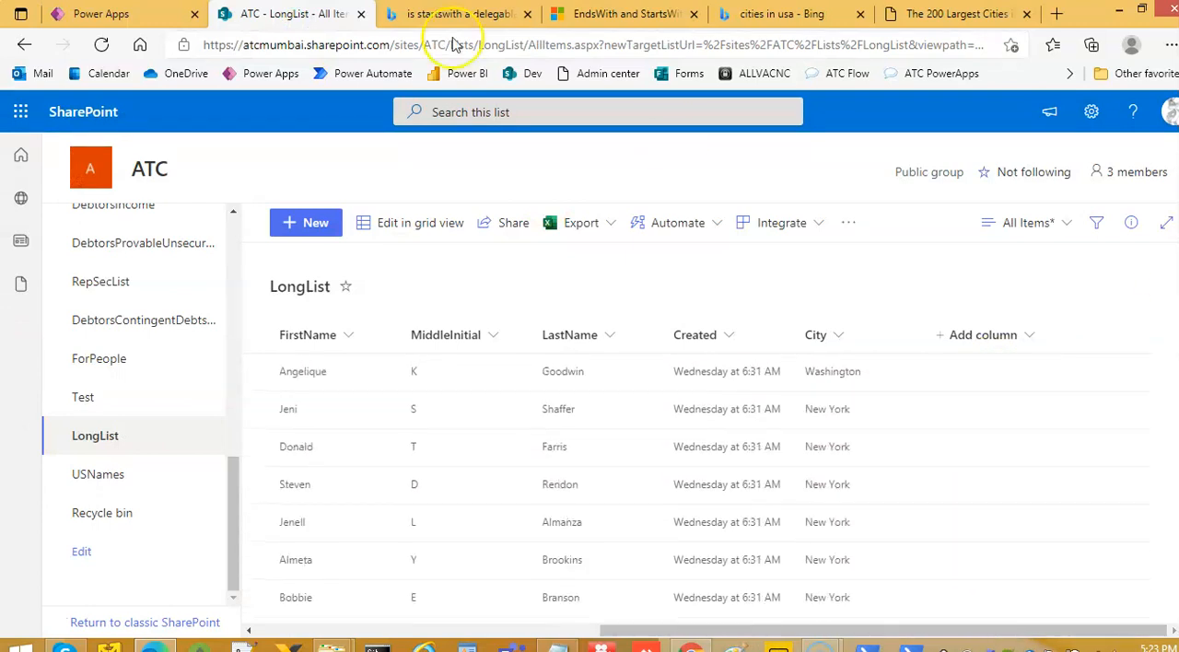
Review the grouped cities in the Power Apps gallery, and check them against the City column from the top of the SharePoint LongList
click(102, 14)
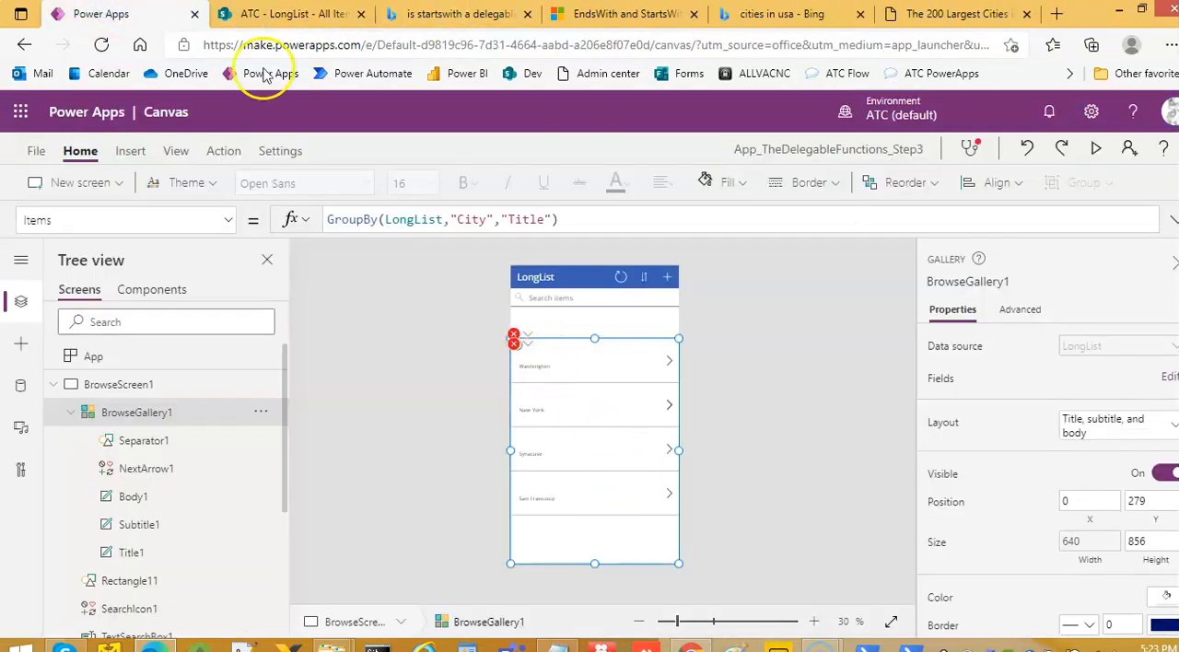
click(289, 14)
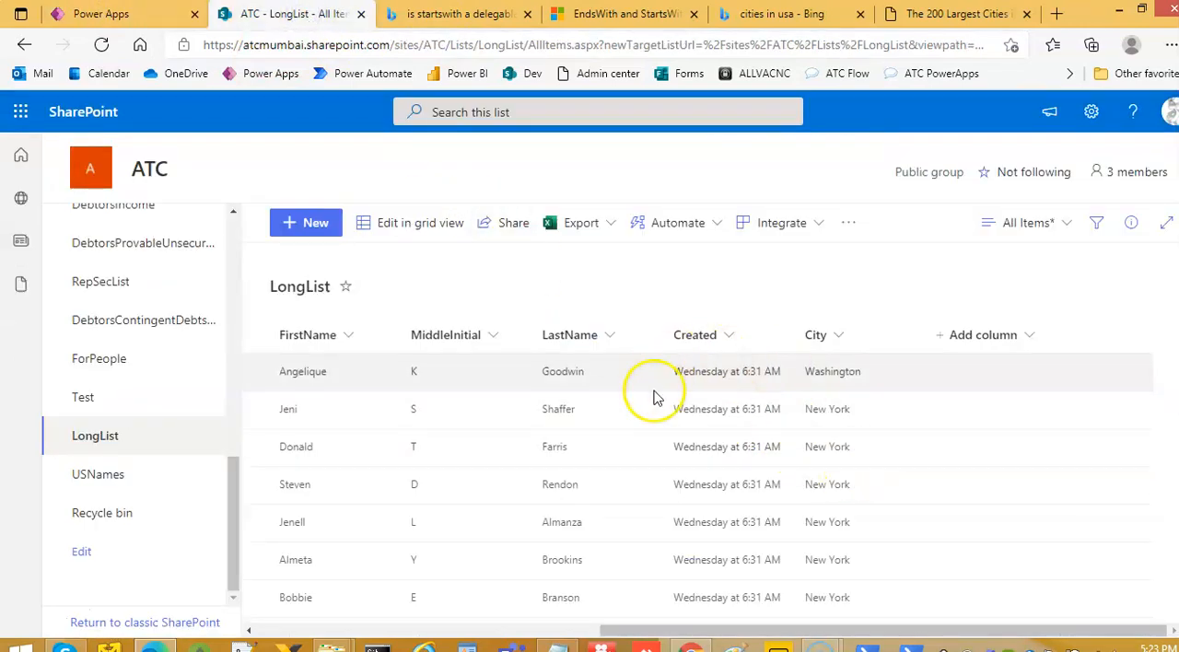
scroll(815, 434, down, 2)
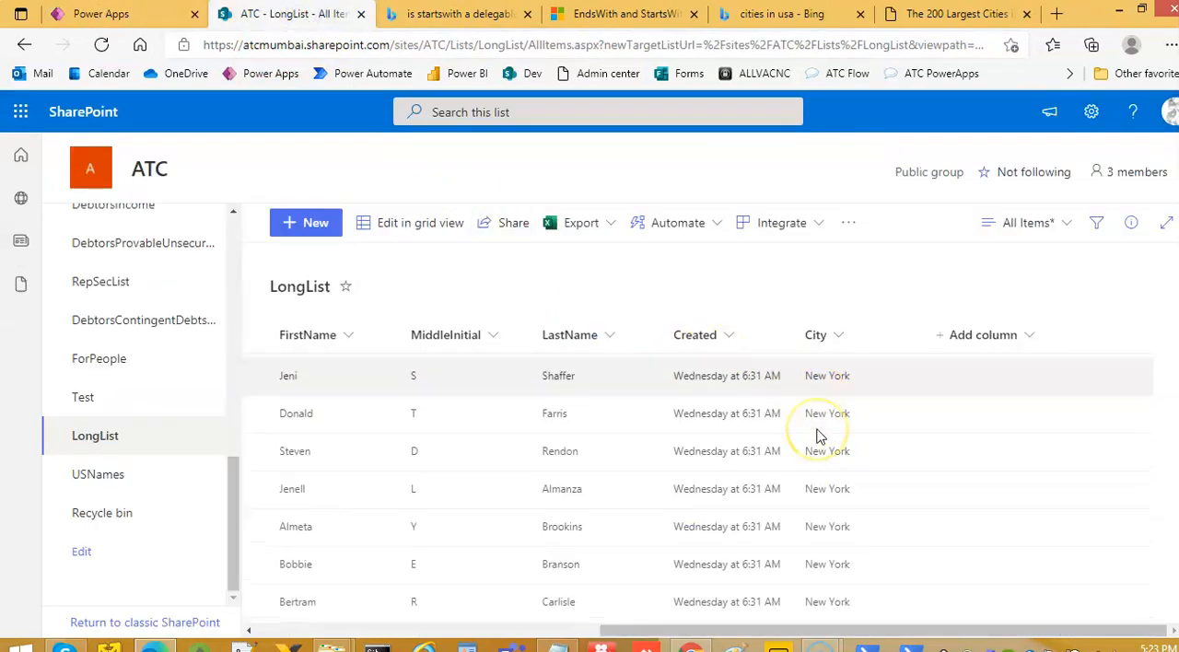
scroll(820, 440, down, 3)
Return to Power Apps, inspect the error on the gallery's Subtitle1 label and compare its Text formula with Body1's, ending with BrowseScreen1 selected
click(134, 14)
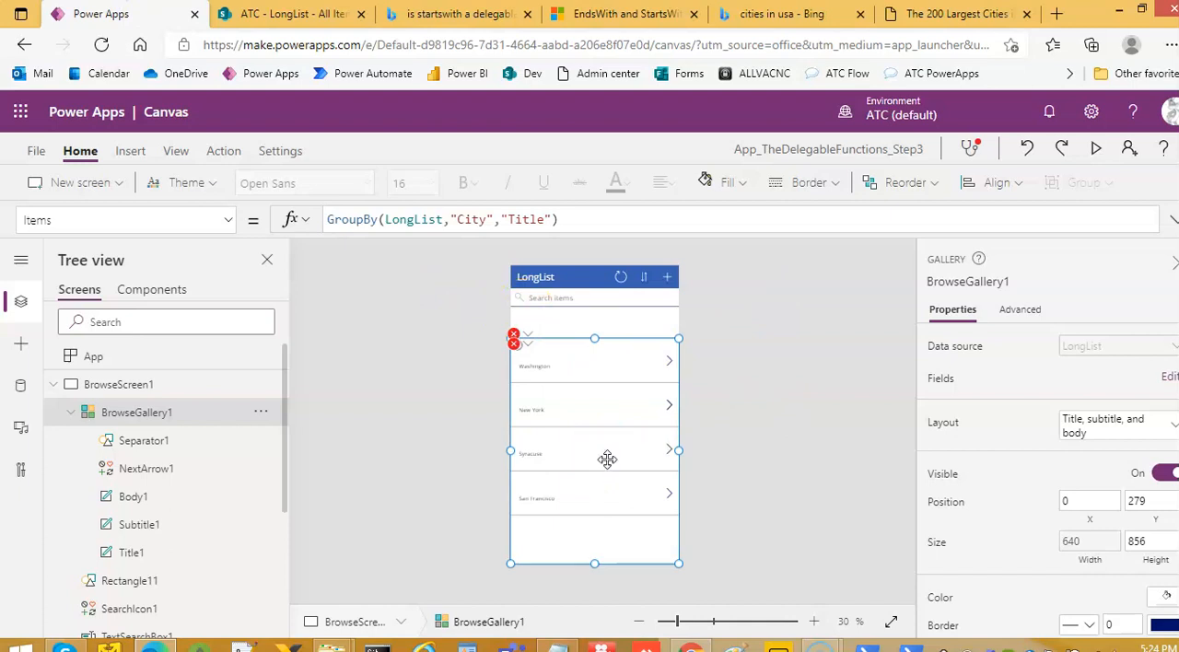
click(528, 345)
click(560, 370)
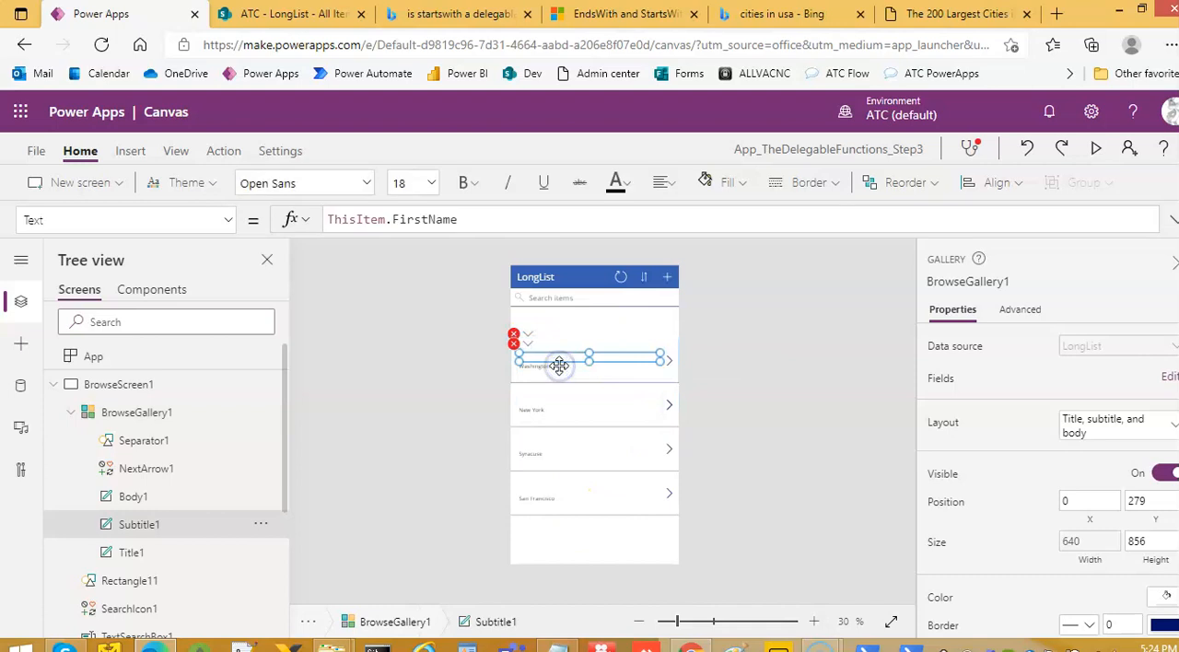
click(571, 370)
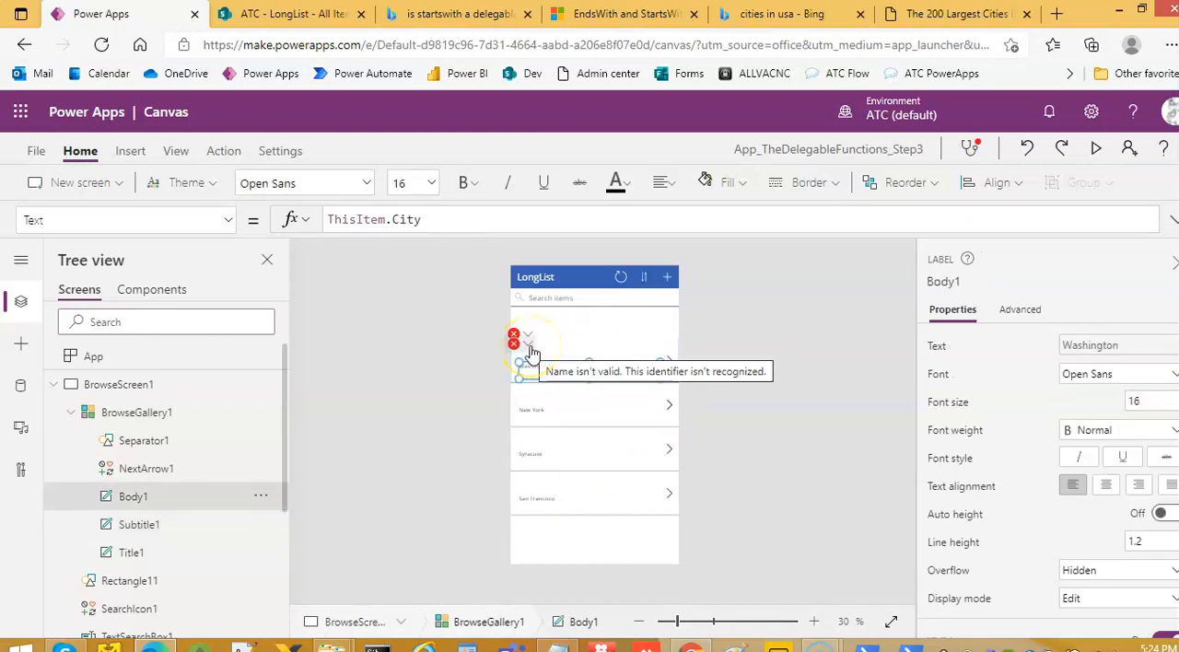
click(546, 364)
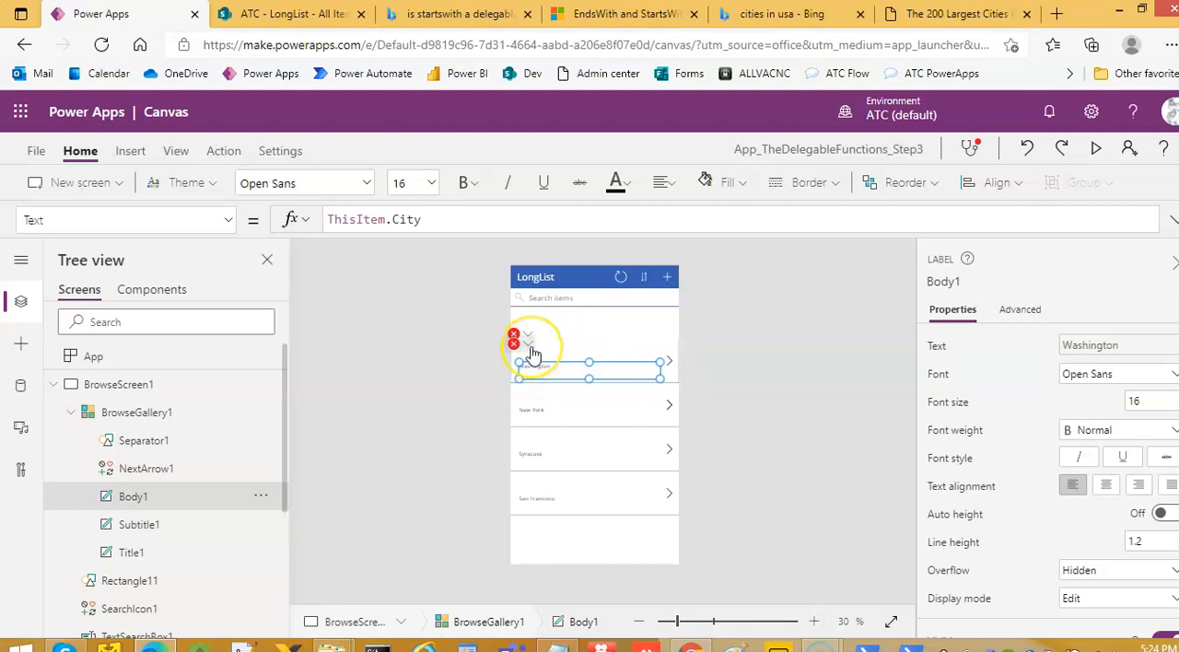
mouse_move(533, 356)
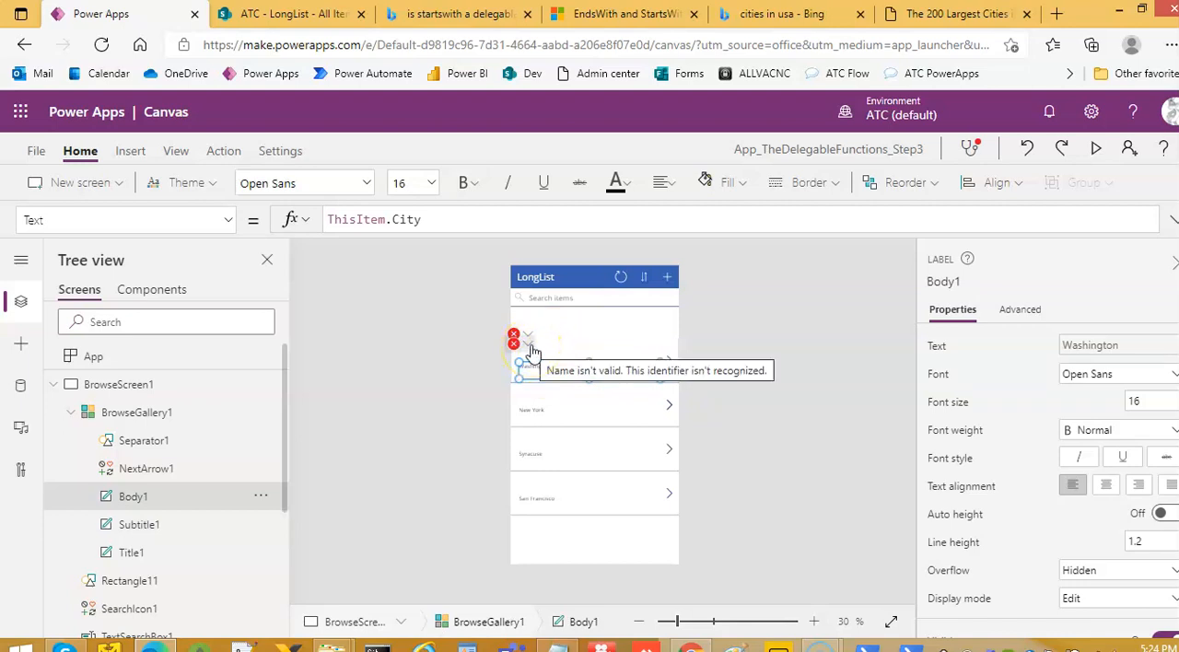
click(528, 348)
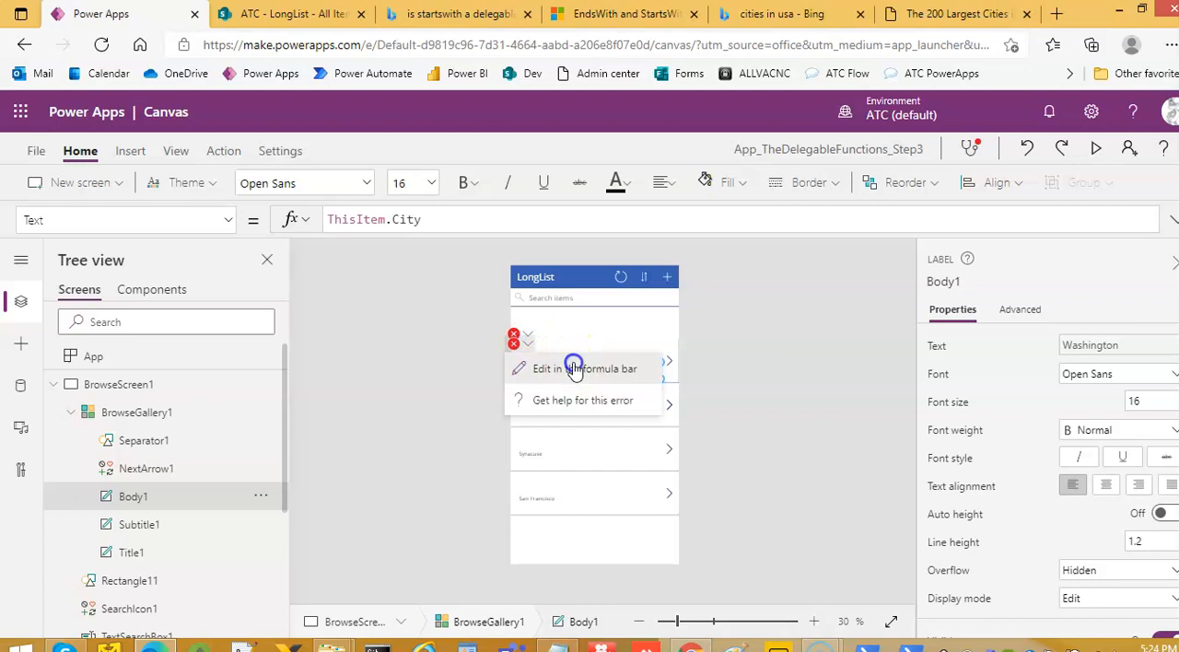
click(570, 364)
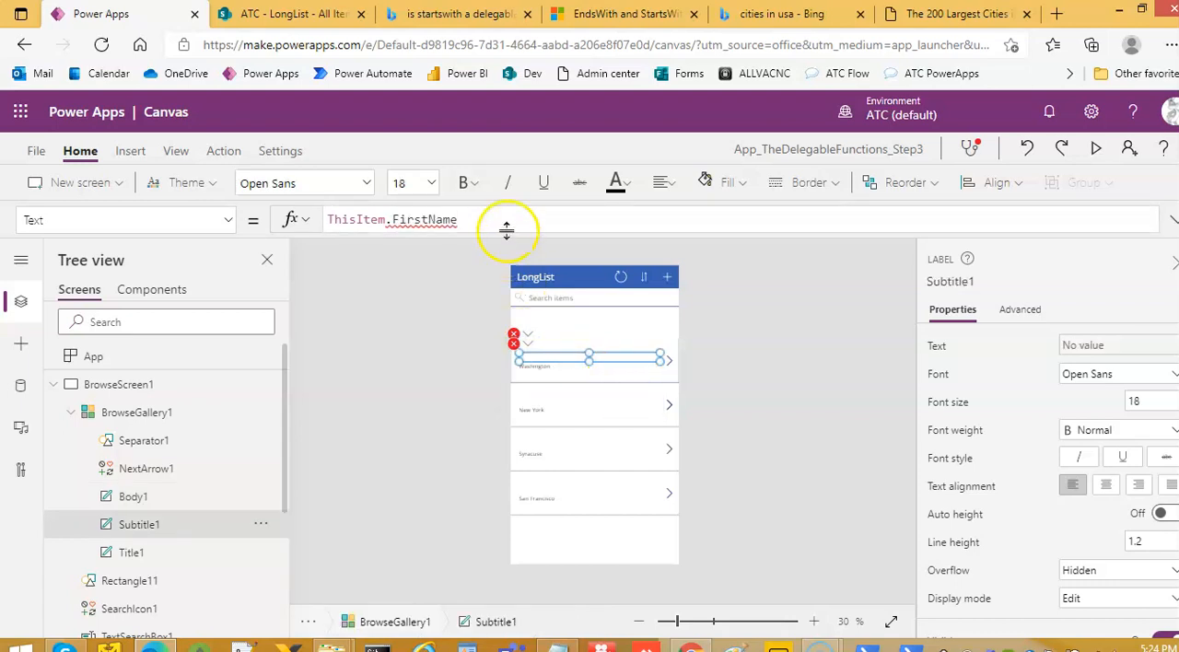
click(547, 368)
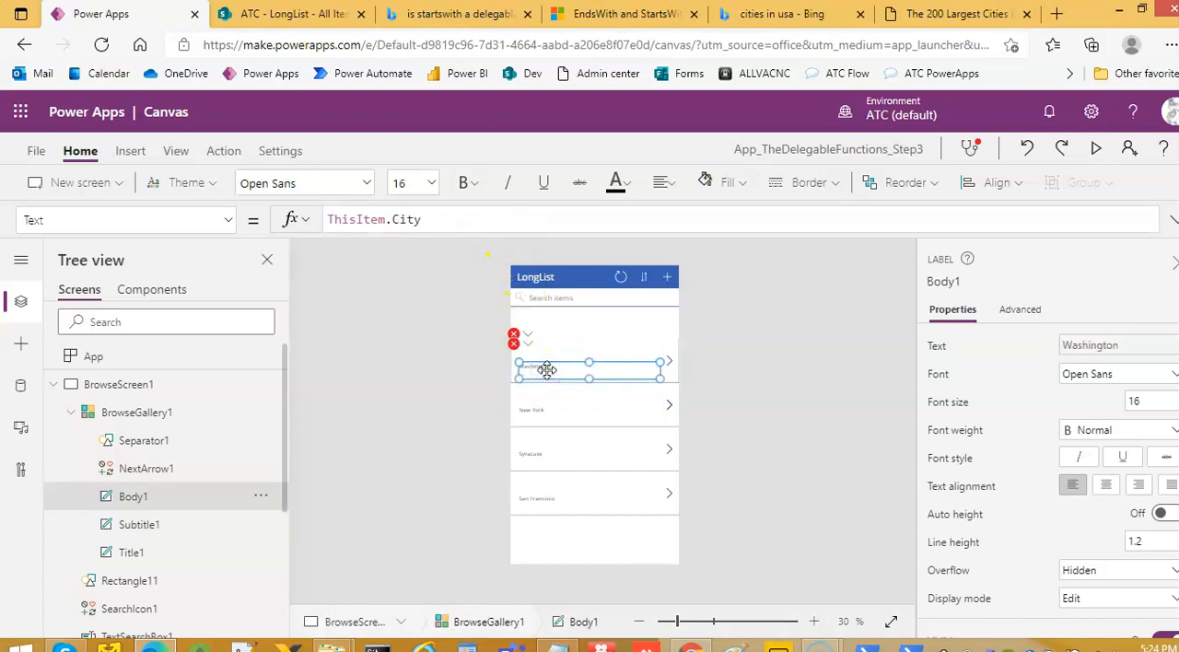
click(757, 398)
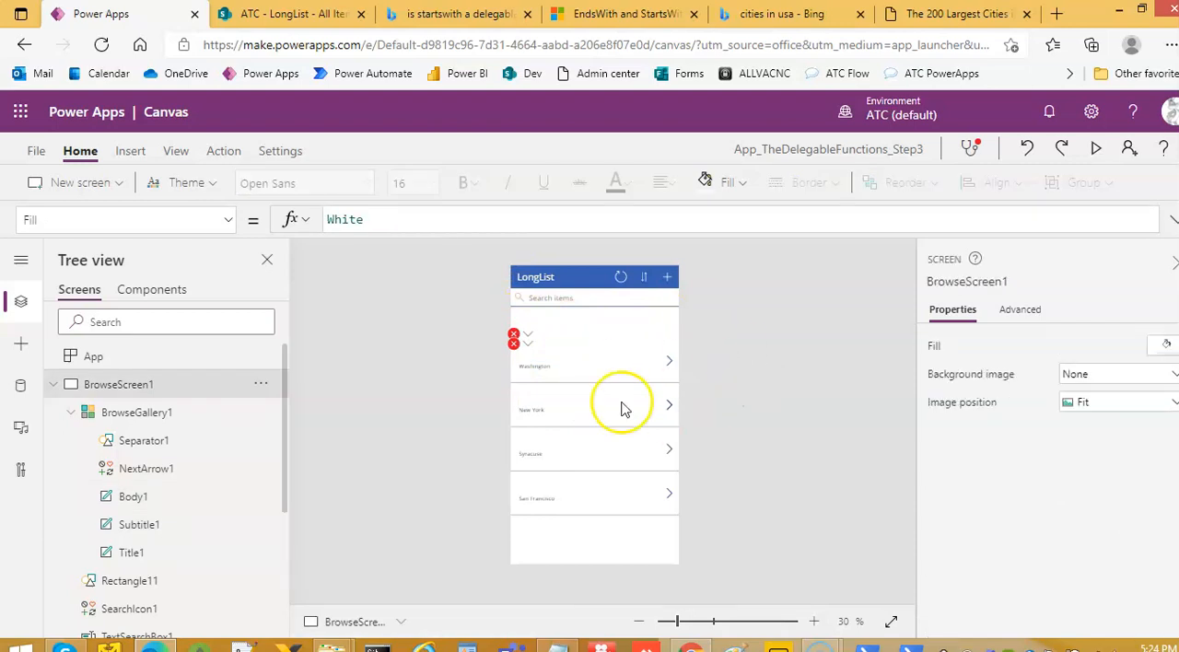